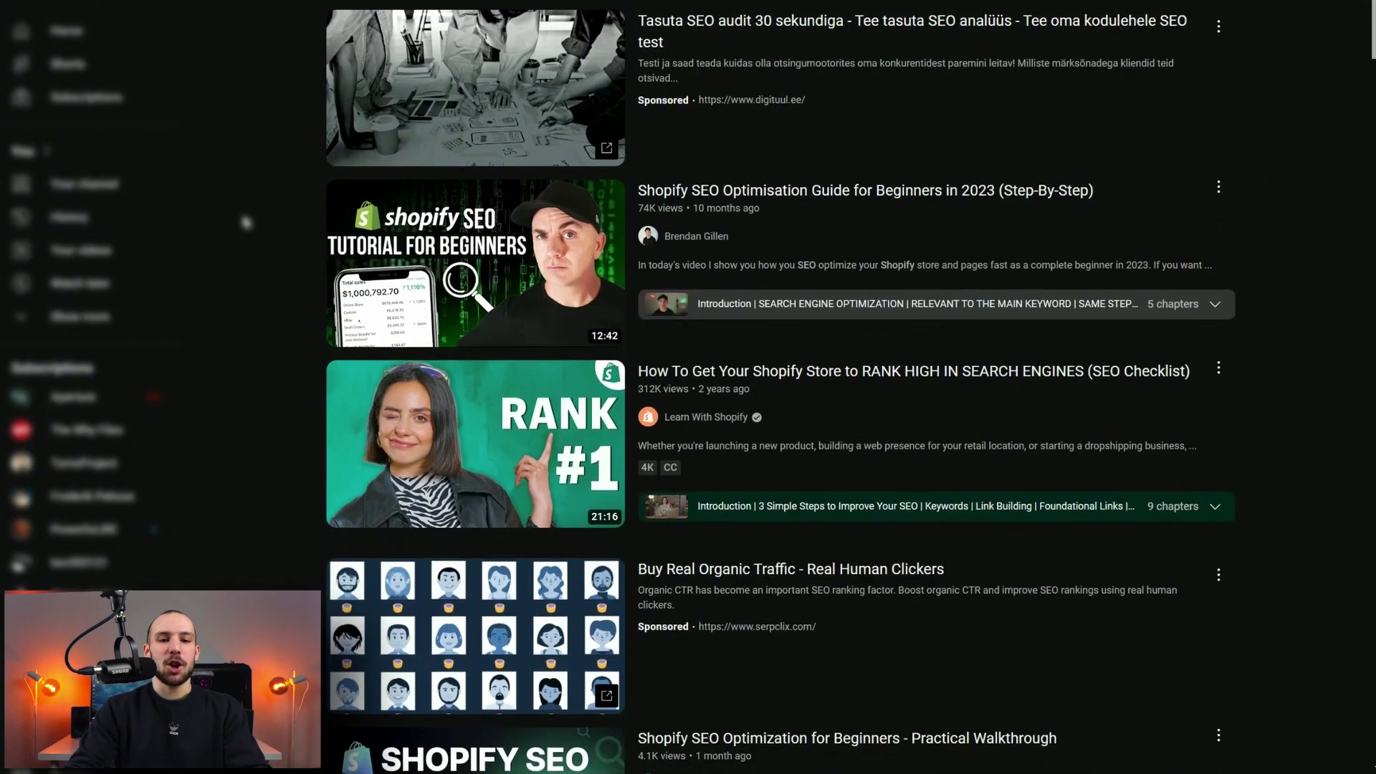
# Step: Scroll through the YouTube search results for 'shopify SEO' tutorial videos
pyautogui.scroll(-1, 242, 218)
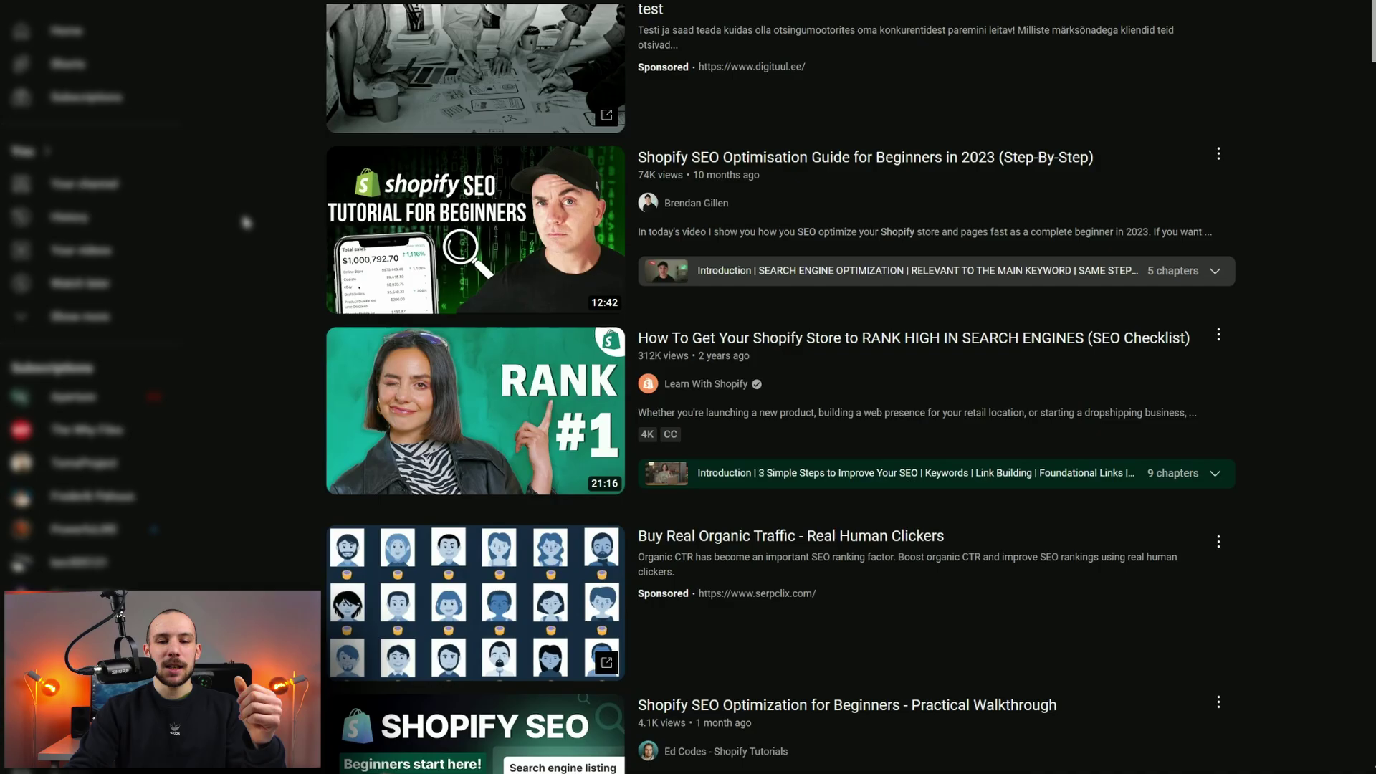
# Step: Filter the Shopify SEO results to This year uploads and browse the recent tutorials
pyautogui.scroll(-1, 246, 223)
pyautogui.scroll(1, 246, 222)
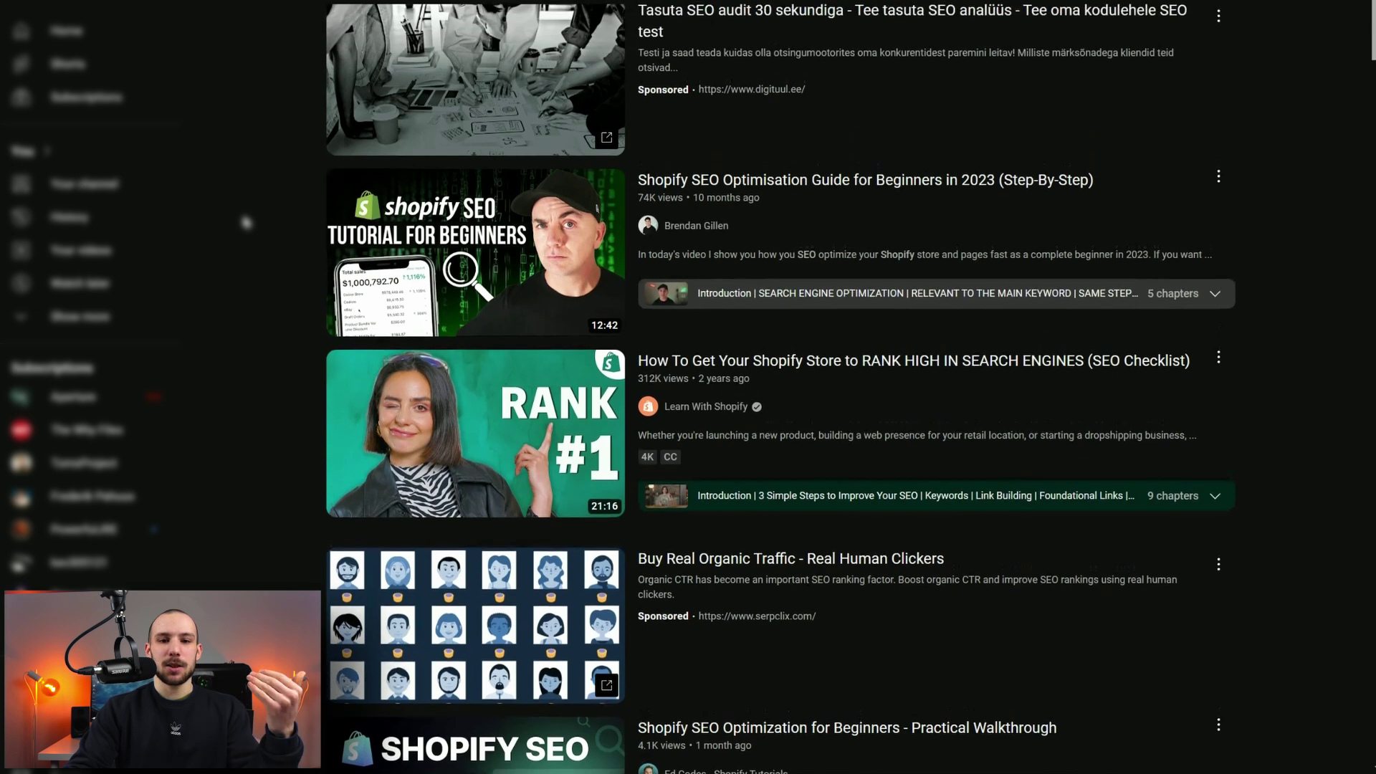
pyautogui.scroll(1, 238, 308)
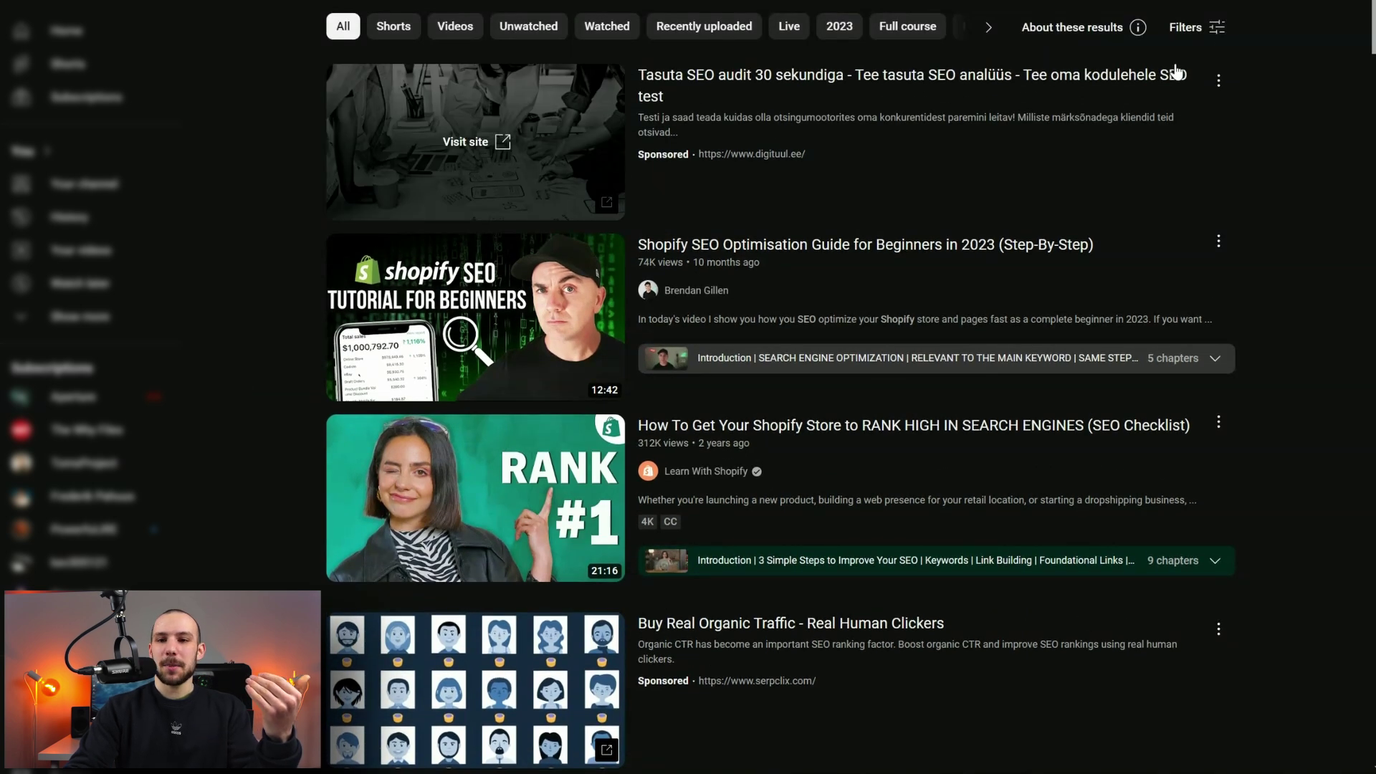
pyautogui.click(1199, 30)
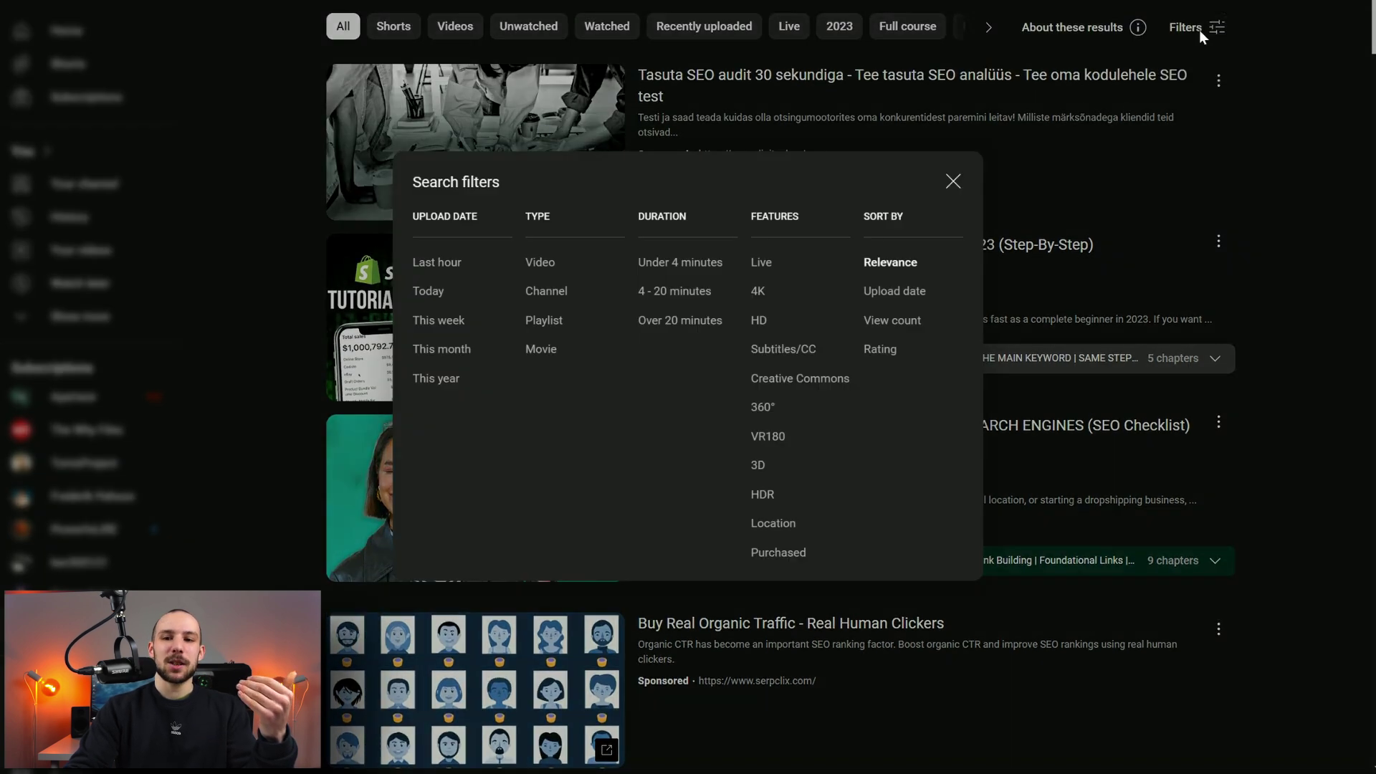
pyautogui.click(437, 378)
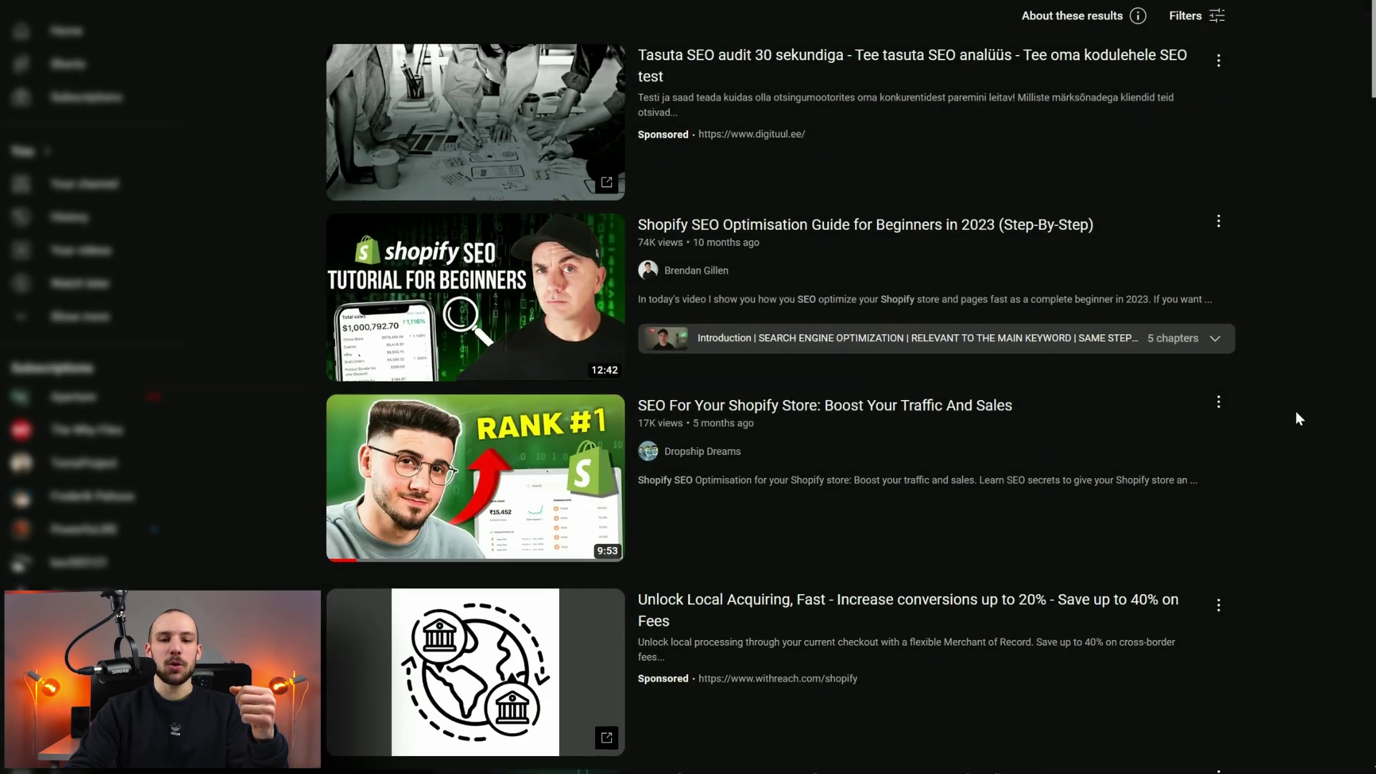
pyautogui.scroll(-2, 1295, 413)
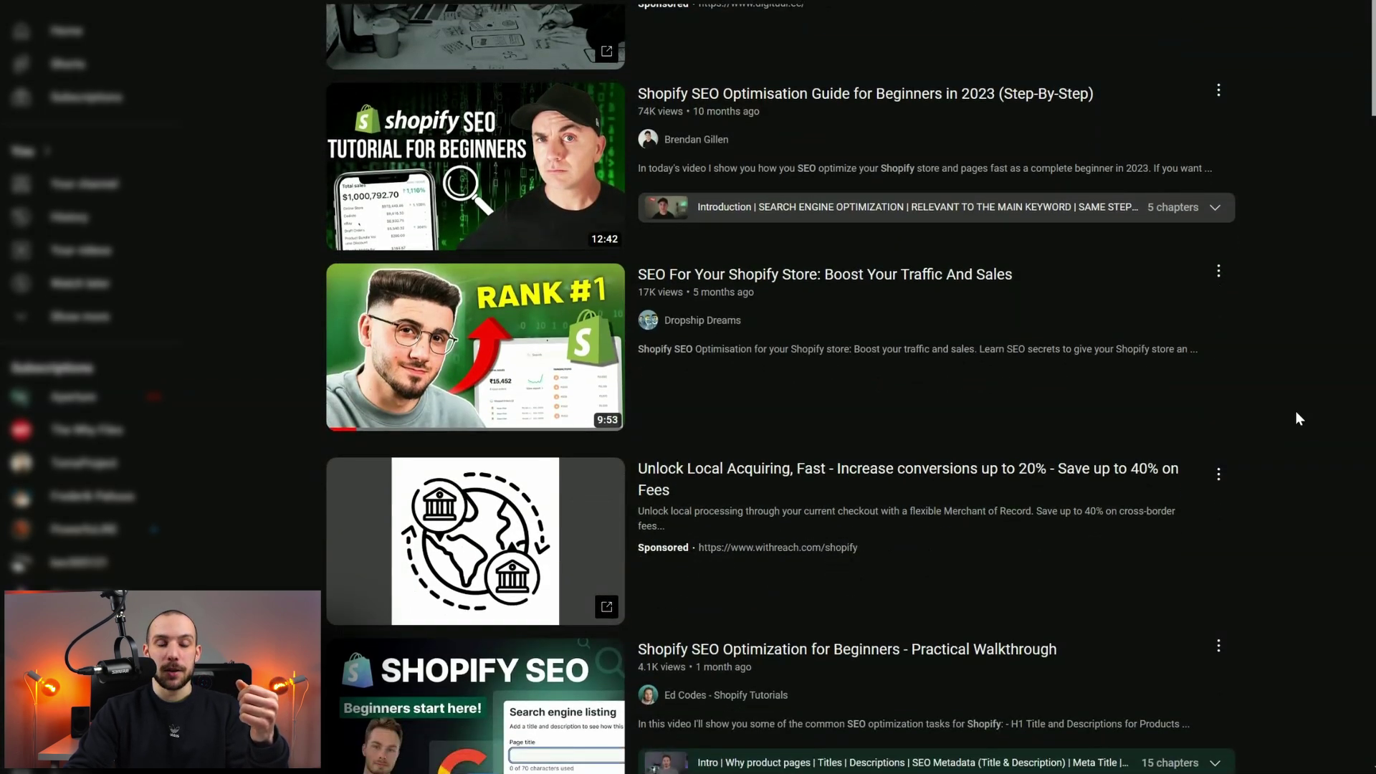
pyautogui.scroll(1, 1297, 415)
pyautogui.scroll(-1, 1313, 247)
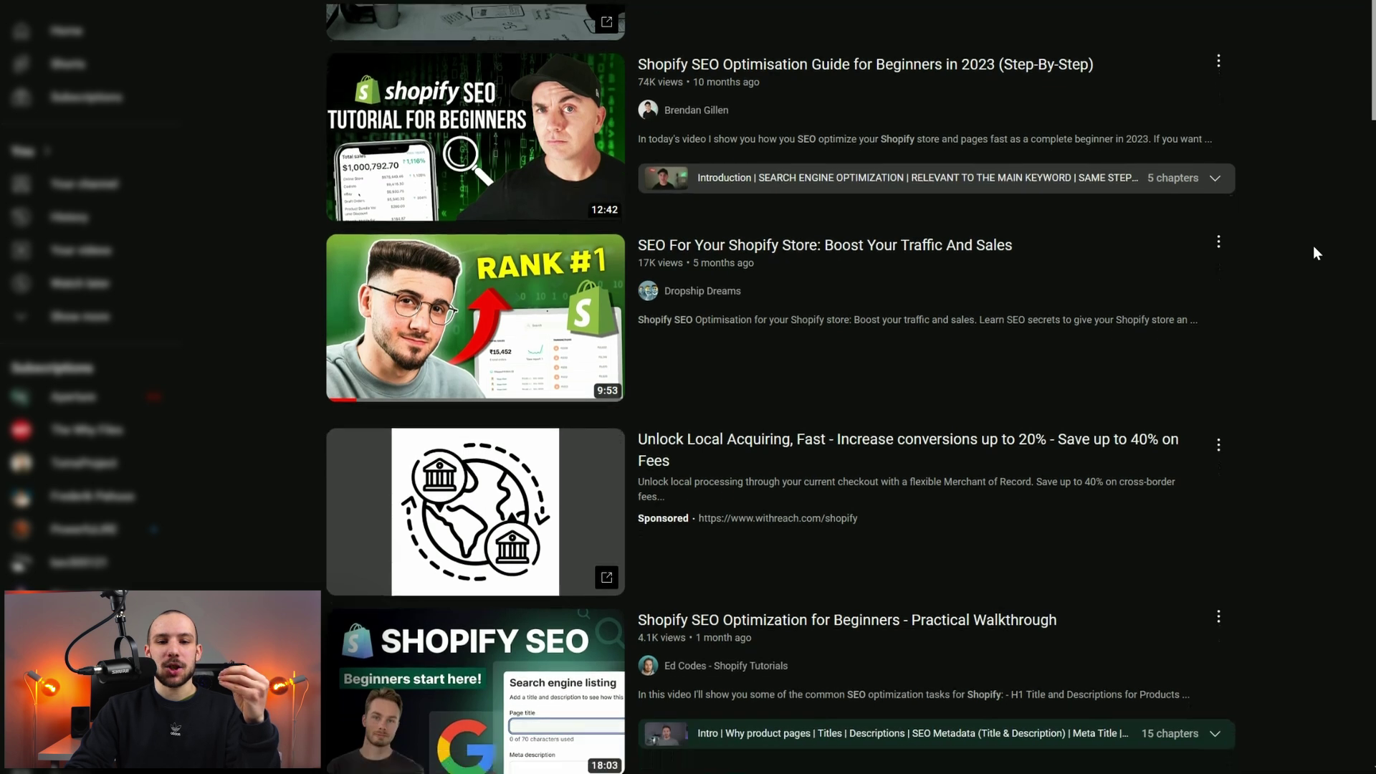
pyautogui.scroll(-2, 1314, 248)
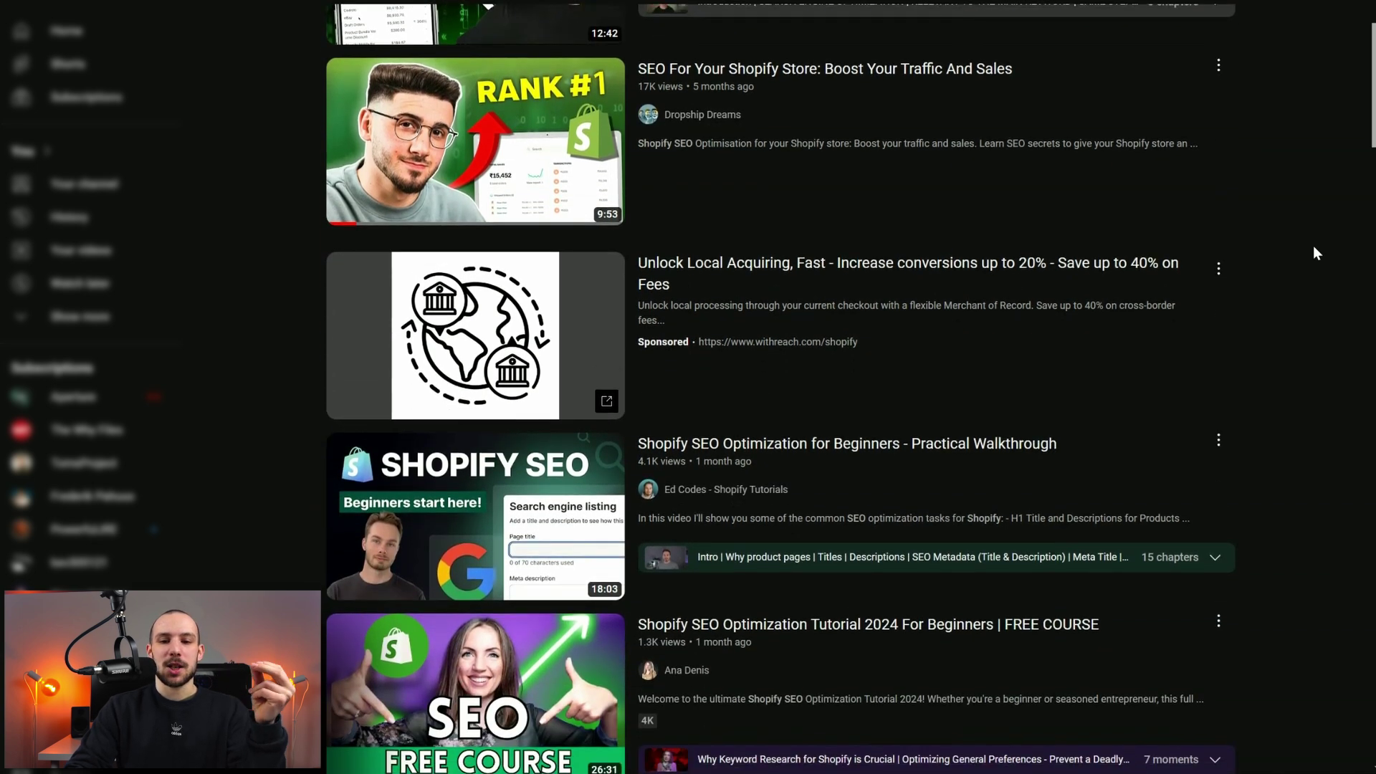
pyautogui.scroll(-3, 1313, 247)
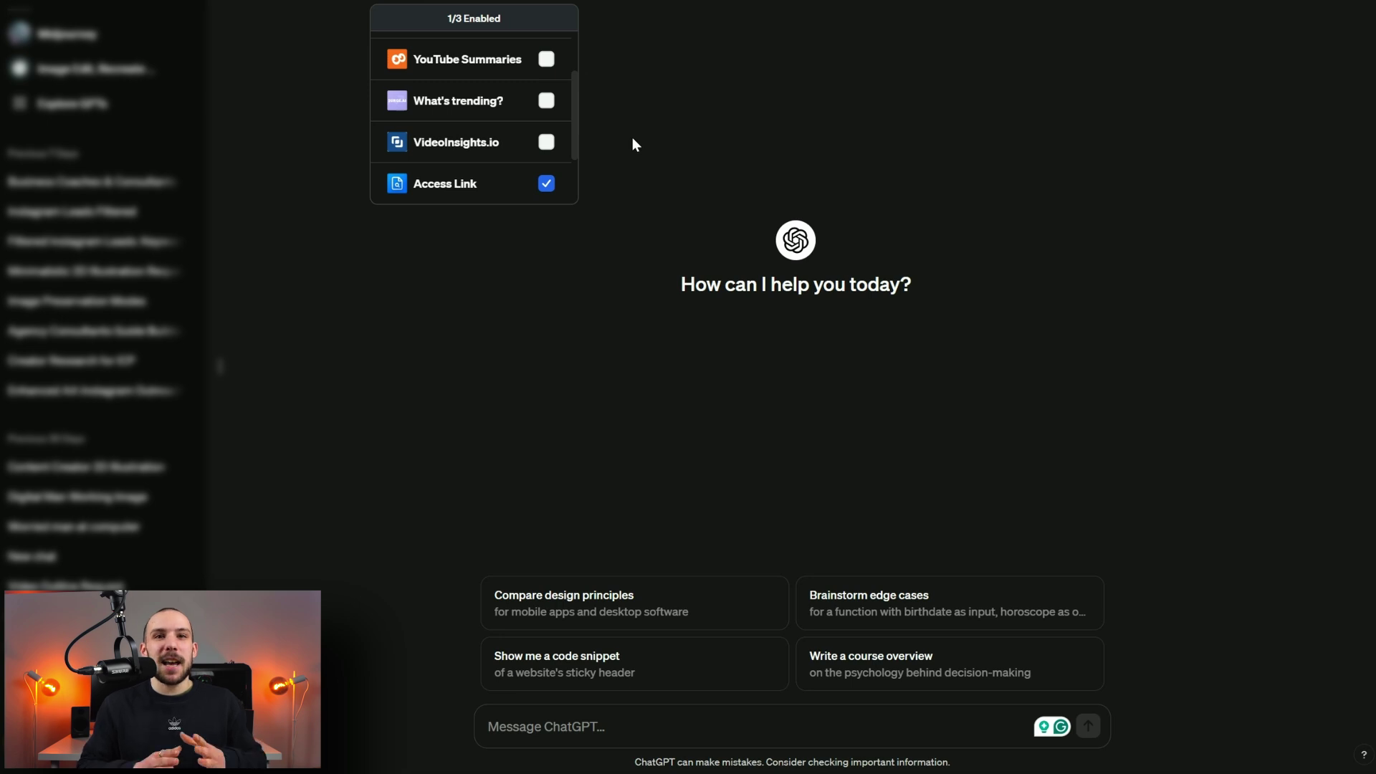
# Step: Send ChatGPT the prompt with three Shopify SEO video links to combine their outlines
pyautogui.click(606, 605)
pyautogui.write('Analyze these top-ranking YouTube videos about the keyword shopify SEO for context, information, and structure. Then combine their outlines to create a new YouTube video outline that combines all their winning elements into 1 comprehensive tutorial.  Videos: https://www.youtube.com/watch?v=J71drztNX8o&pp=ygULc2hvcGlmeSBzZW8%3D  https://www.youtube.com/watch?v=edx8iYhuP8U&t=11s&pp=ygULc2hvcGlmeSBzZW8%3D  https://www.youtube.com/watch?v=ugV8DS-P8AQ&pp=ygULc2hvcGlmeSBzZW8%3D')
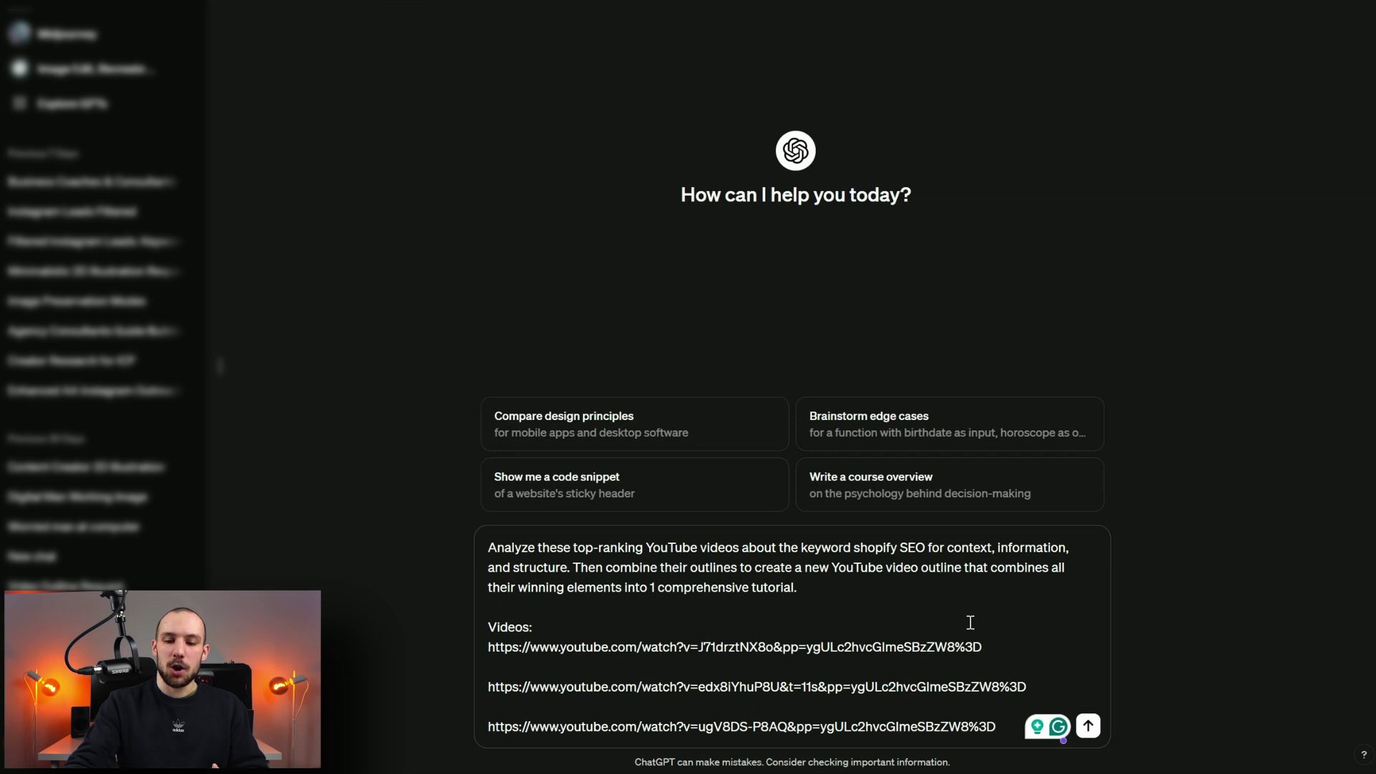
pyautogui.press('Return')
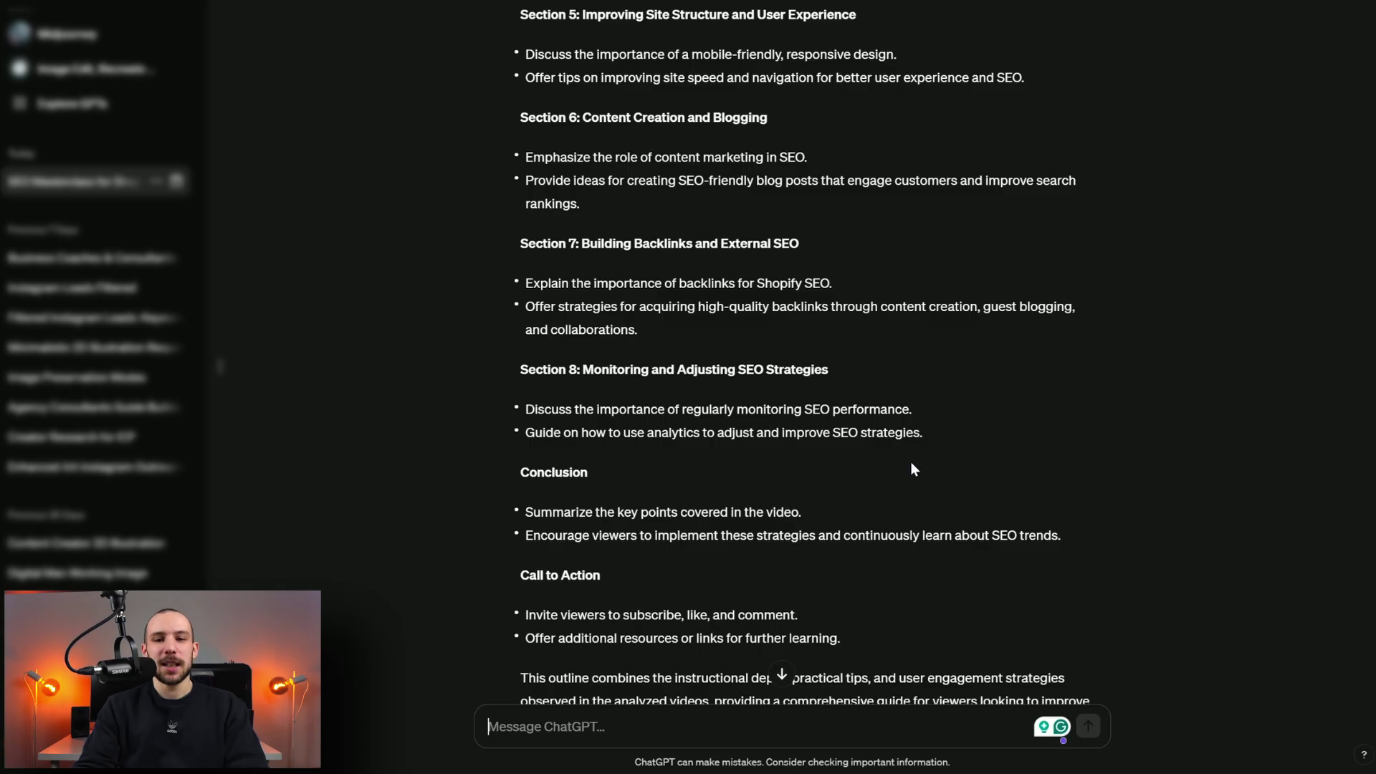
pyautogui.scroll(2, 910, 462)
pyautogui.scroll(10, 914, 469)
pyautogui.scroll(-7, 911, 462)
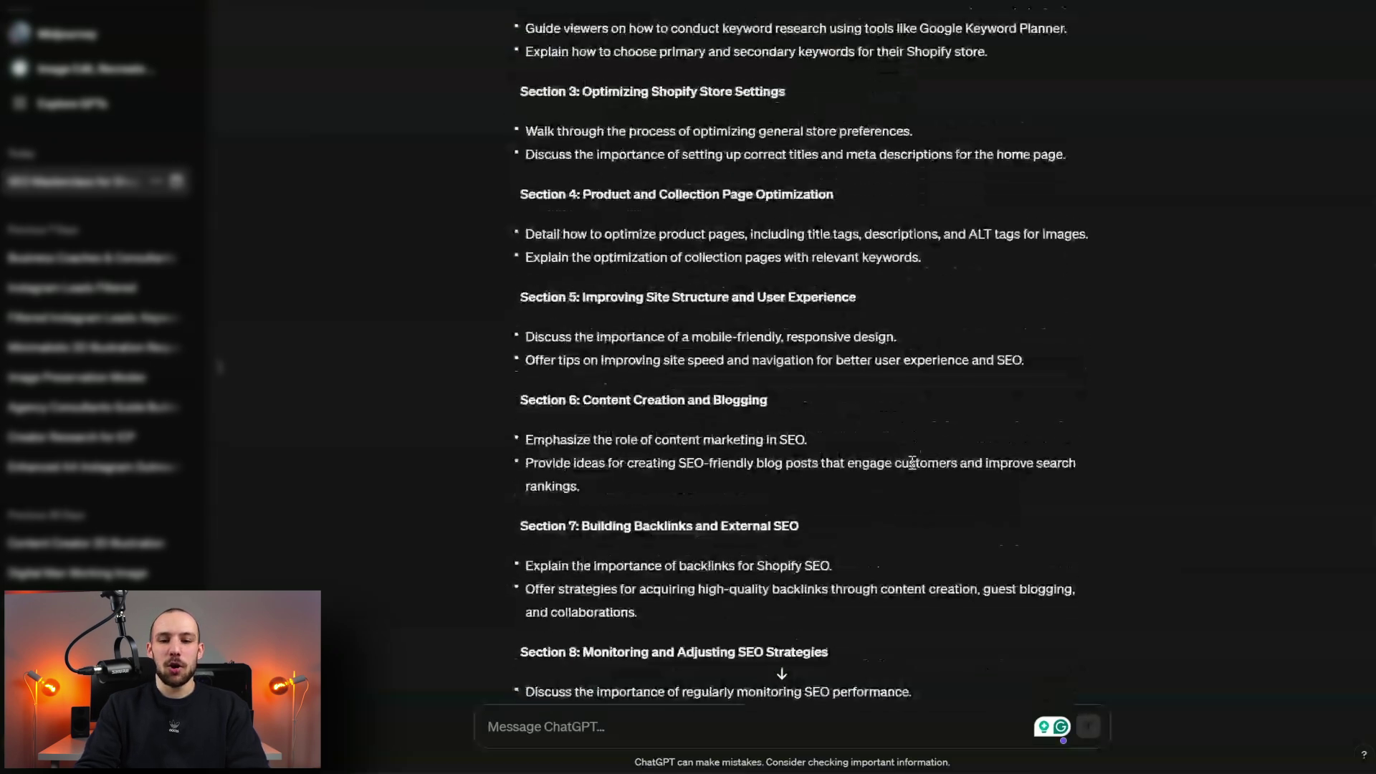
pyautogui.scroll(-5, 911, 462)
pyautogui.scroll(11, 912, 464)
pyautogui.scroll(-1, 912, 466)
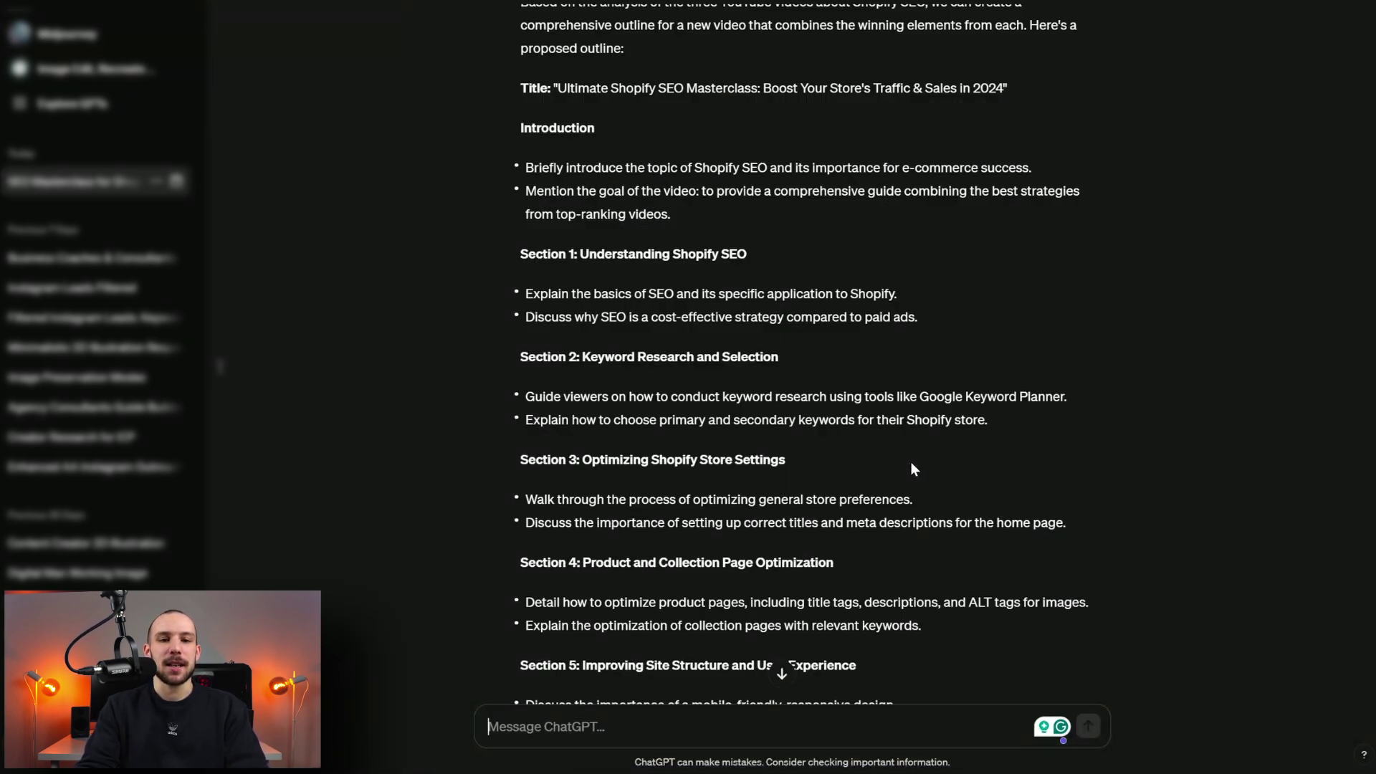
pyautogui.scroll(-1, 911, 466)
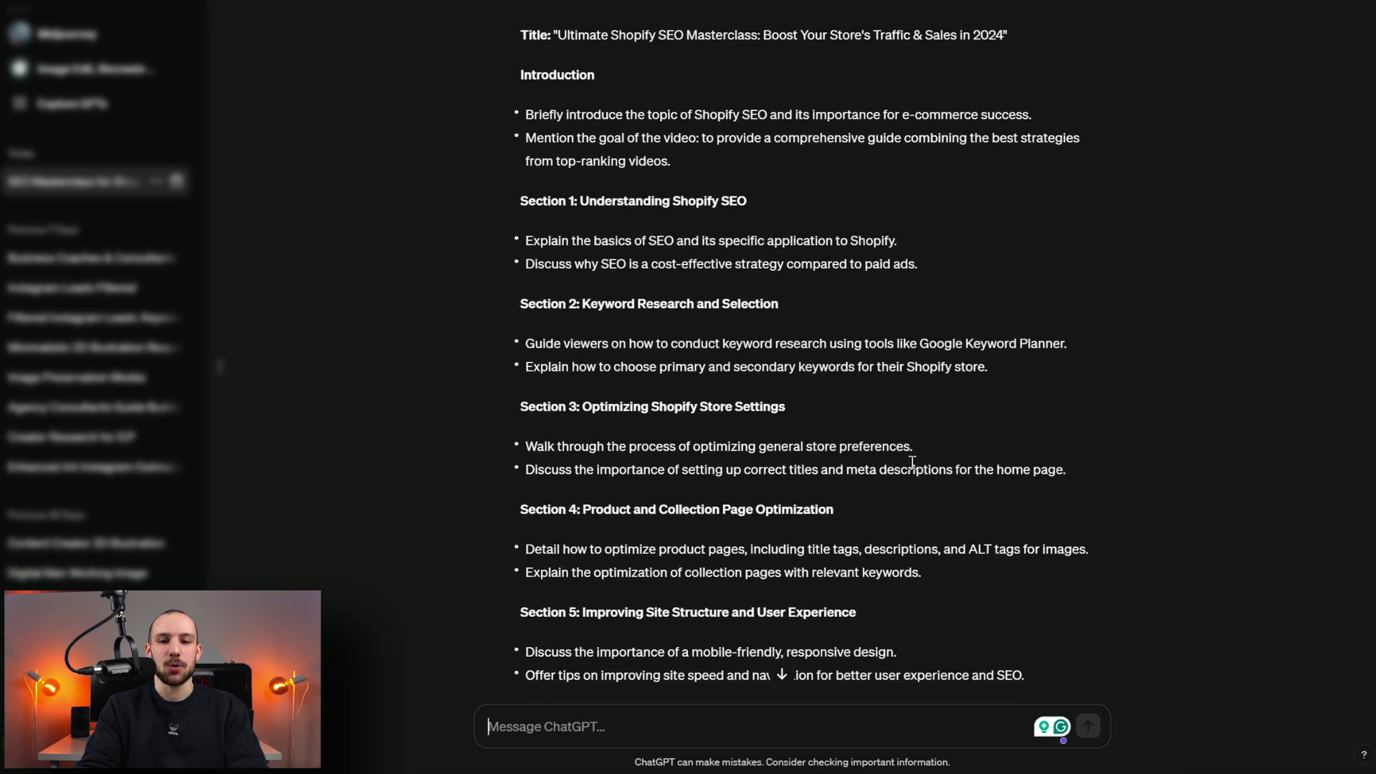
pyautogui.scroll(2, 911, 462)
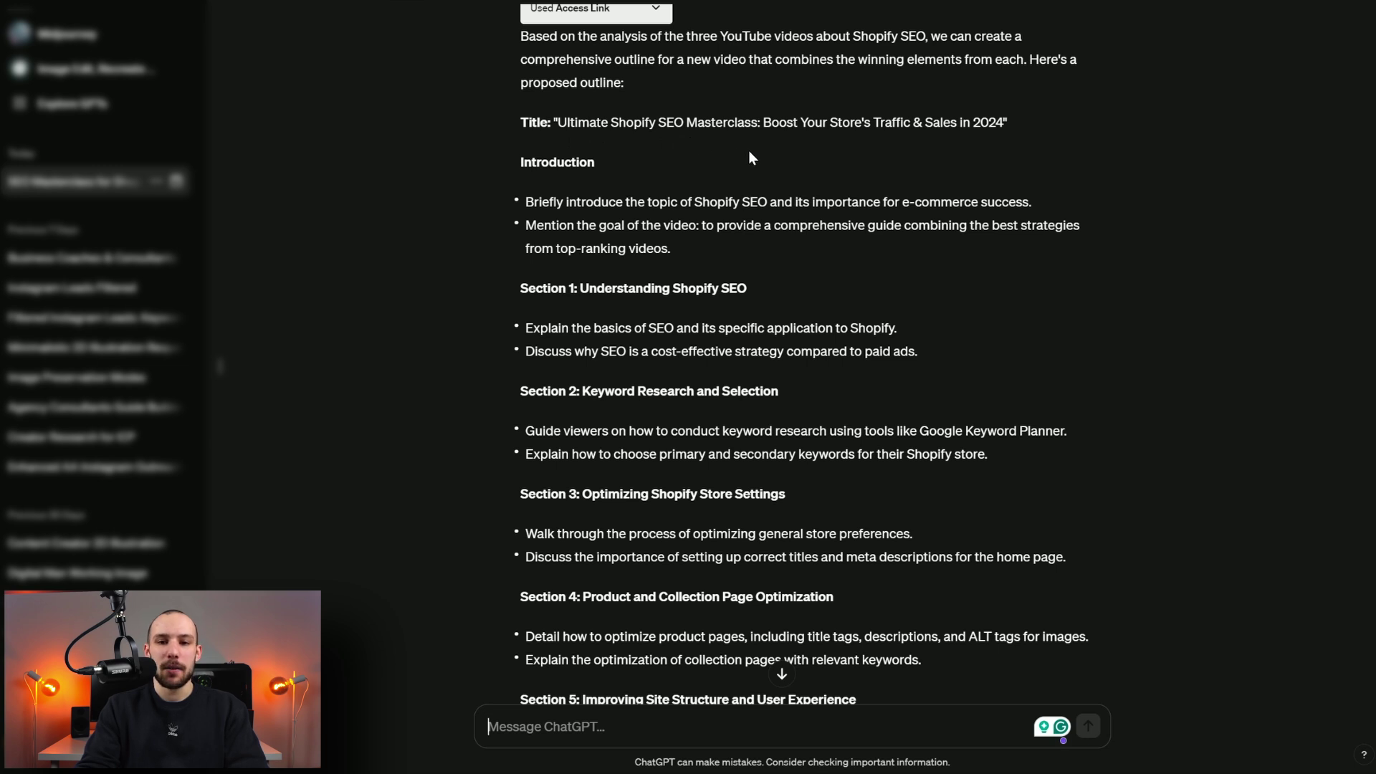
pyautogui.scroll(-1, 750, 150)
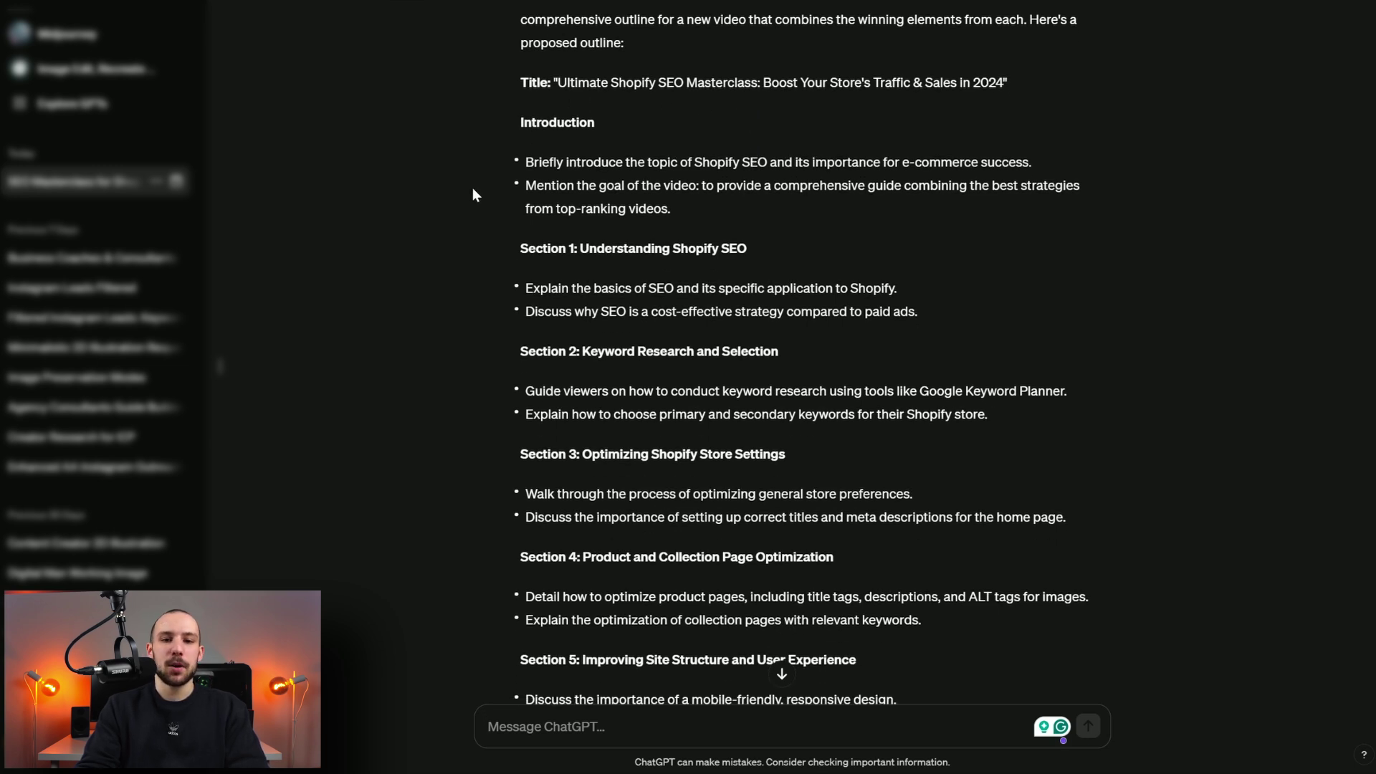
pyautogui.scroll(-1, 473, 190)
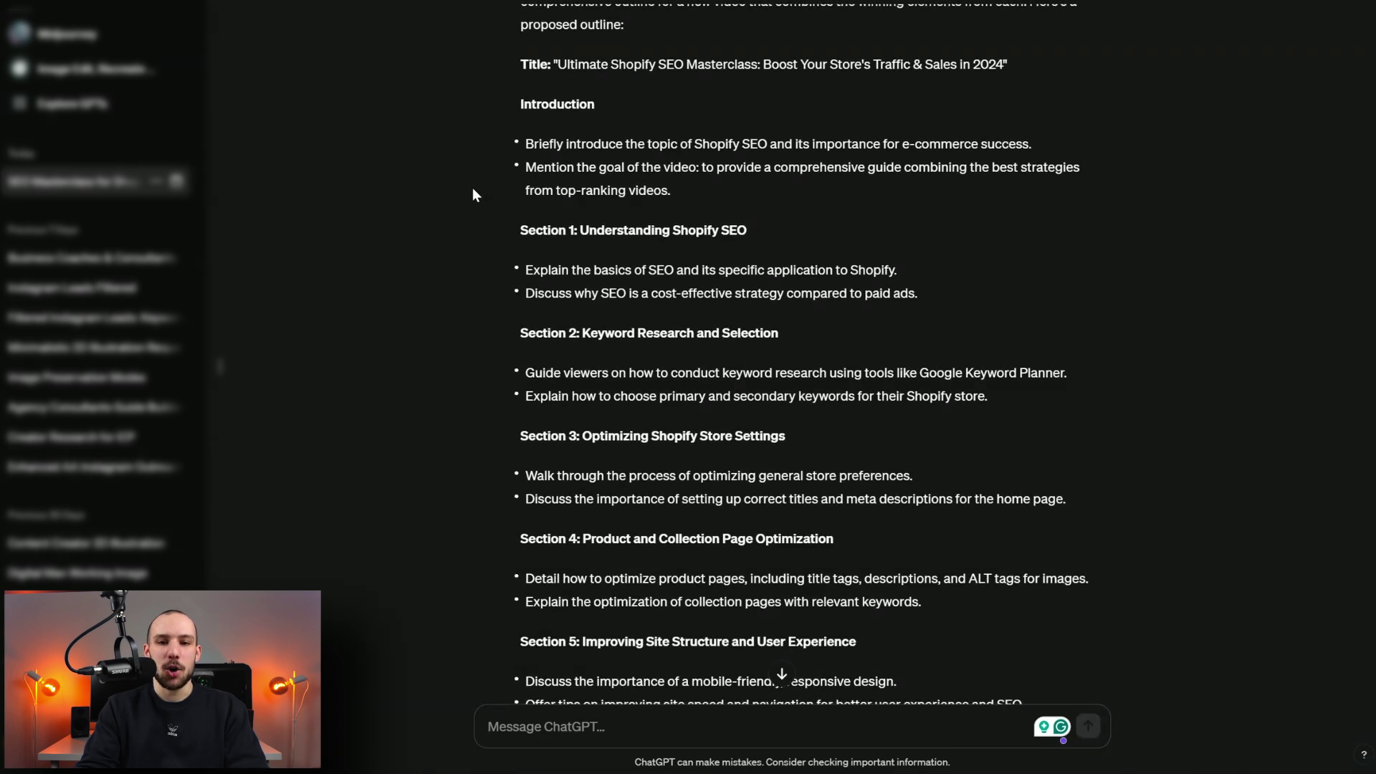
pyautogui.scroll(-2, 472, 190)
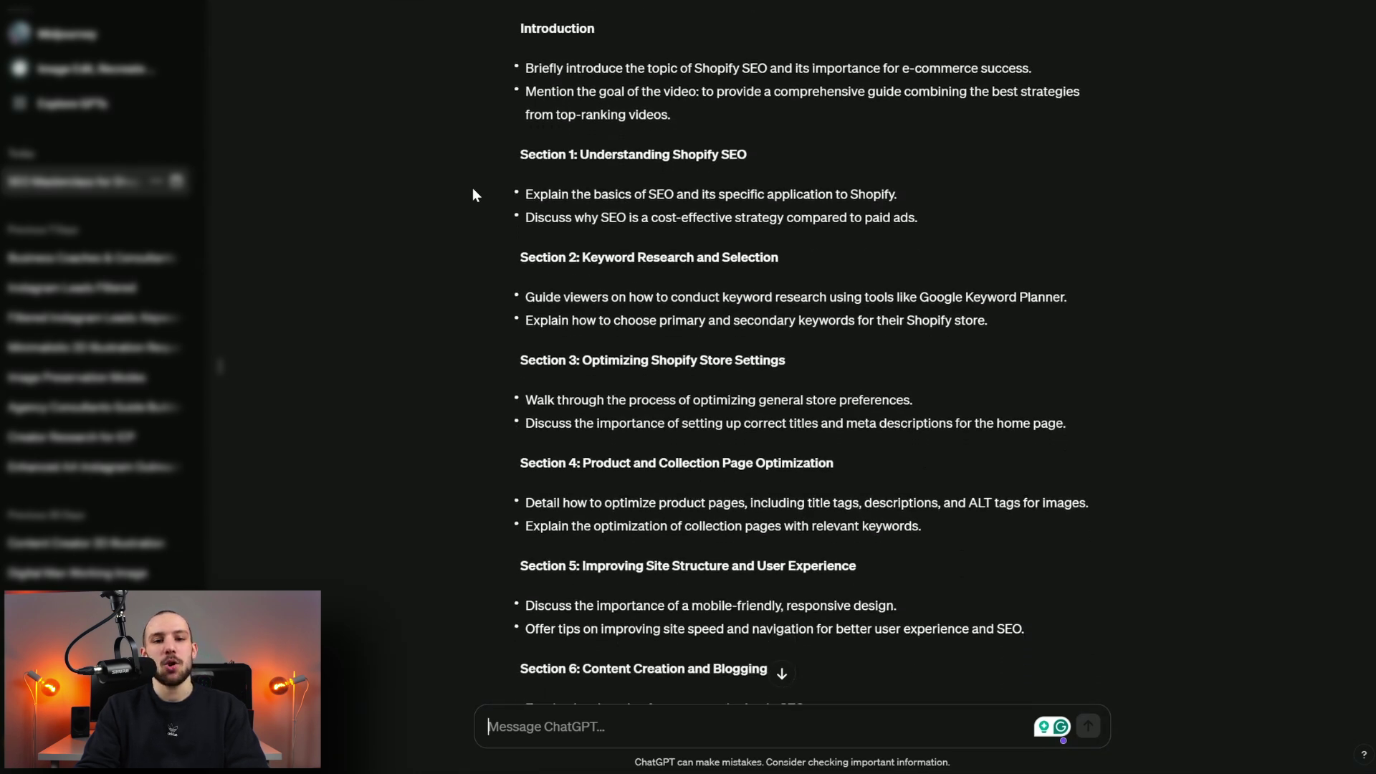
pyautogui.scroll(-1, 472, 190)
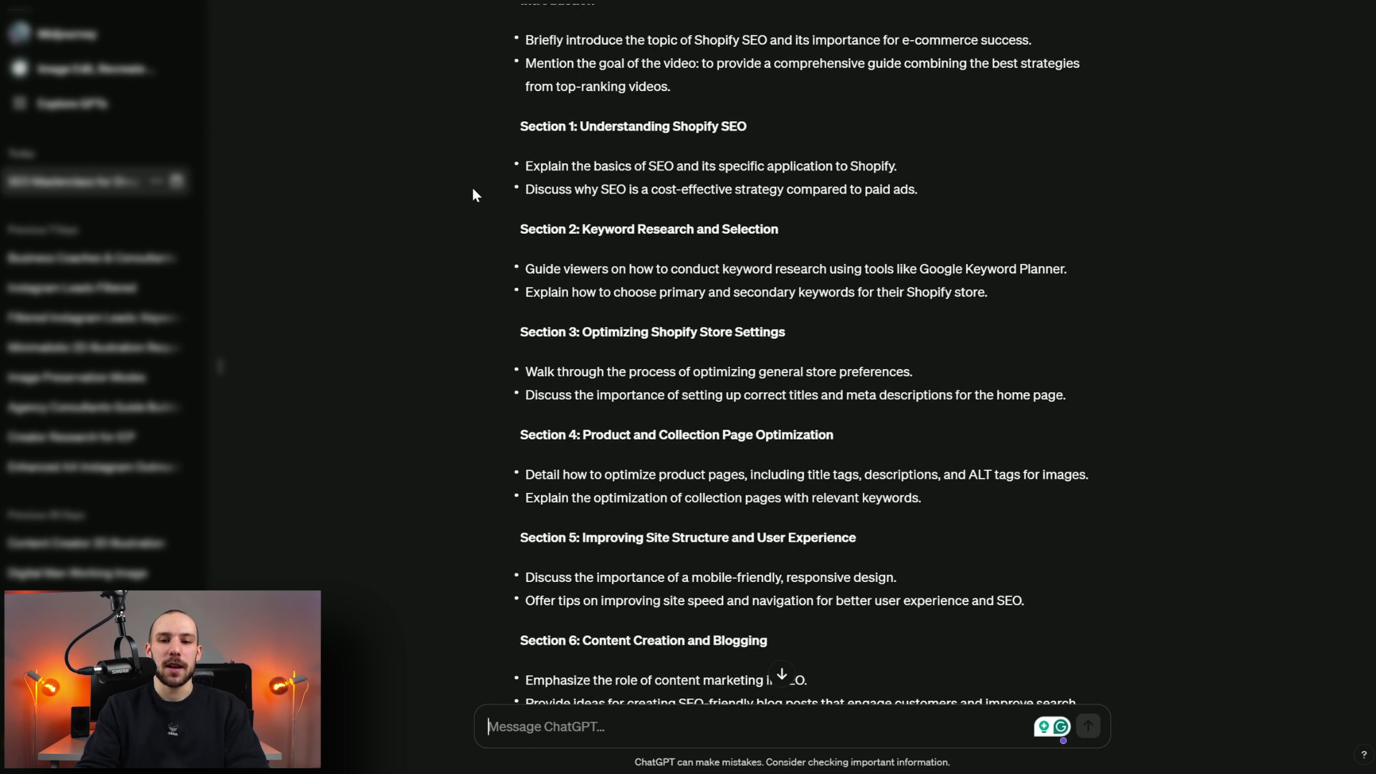
pyautogui.scroll(-3, 472, 189)
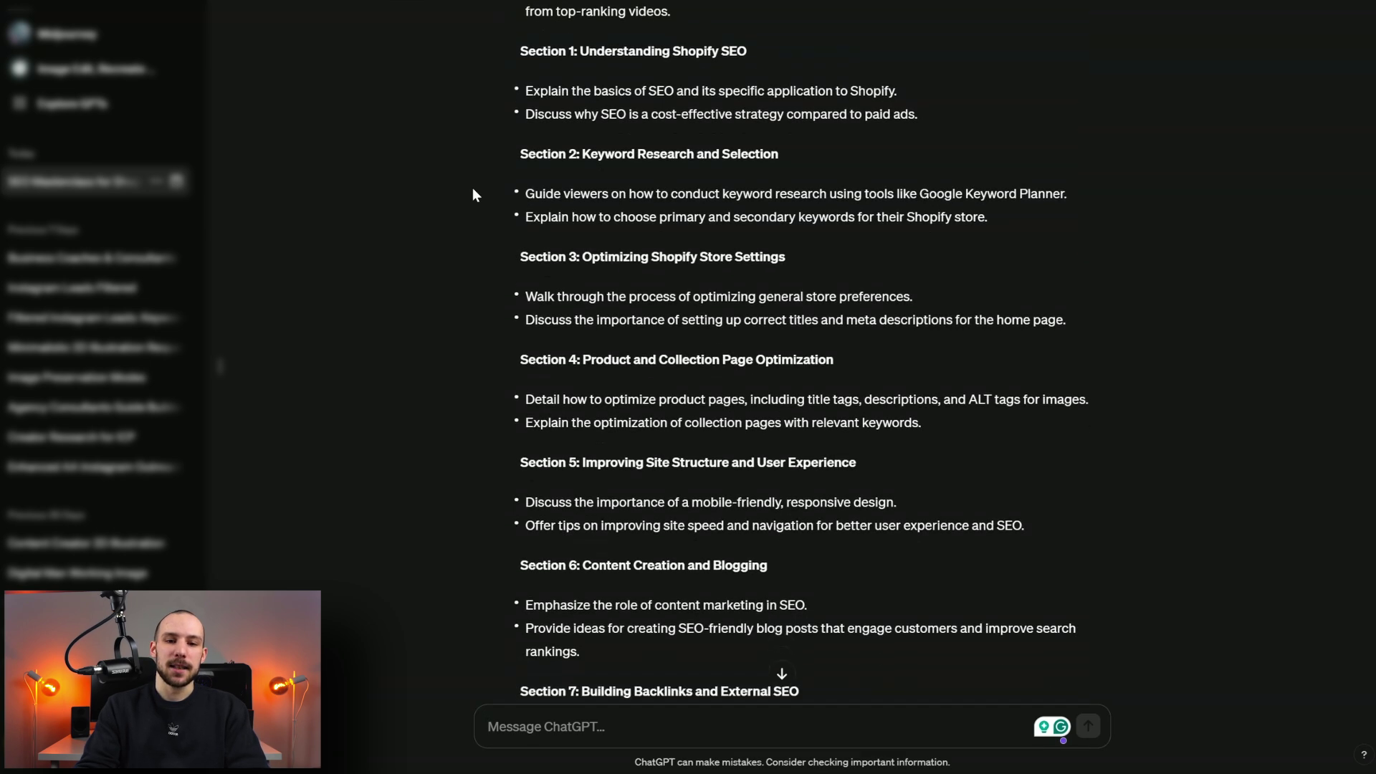
pyautogui.scroll(-15, 472, 189)
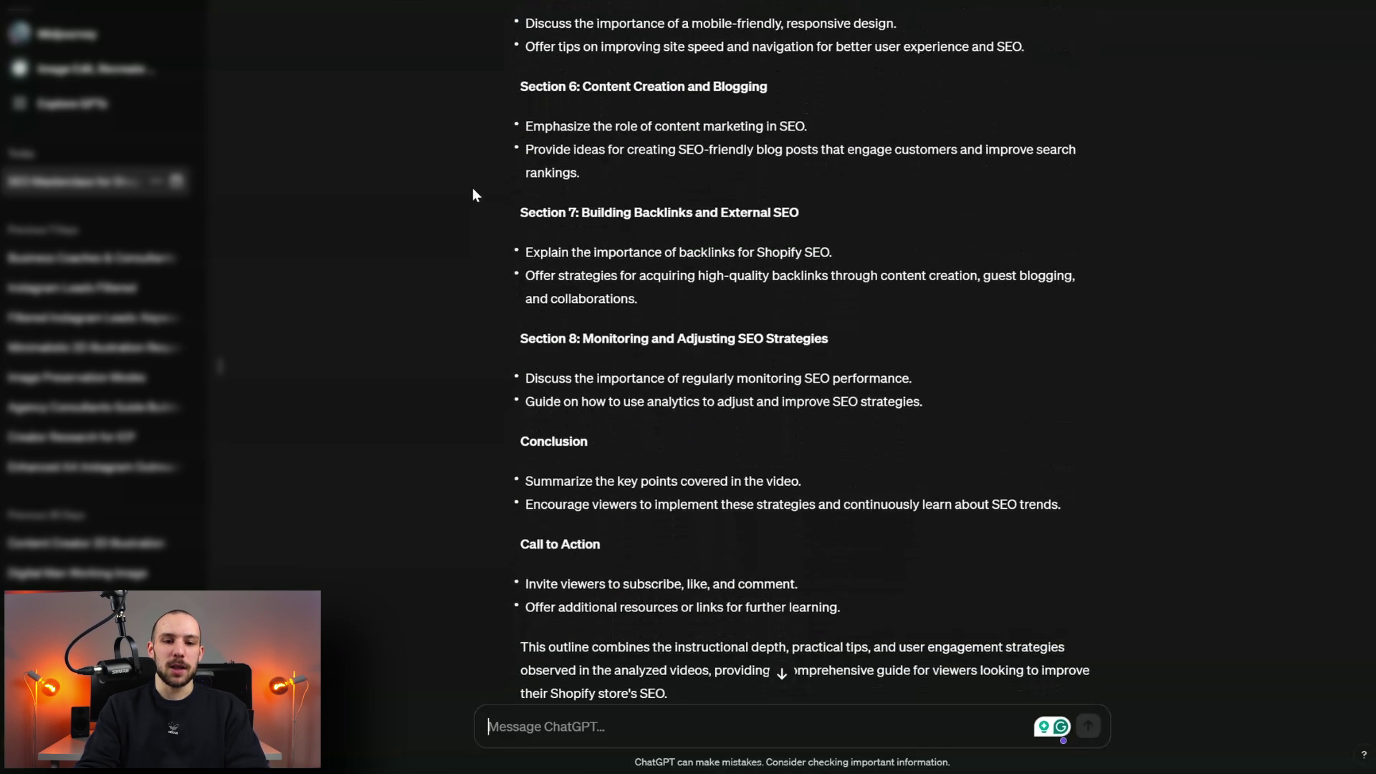
pyautogui.scroll(-1, 472, 194)
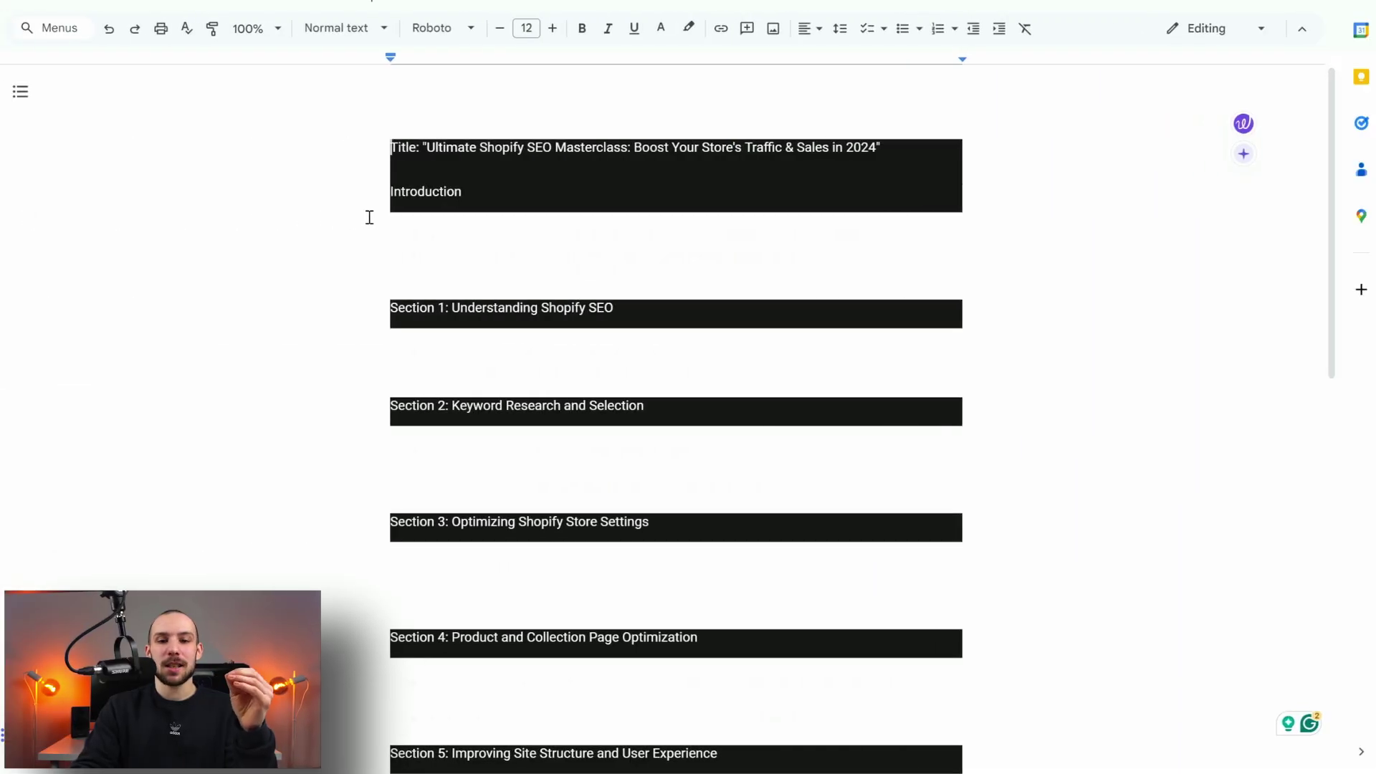
# Step: Select the whole pasted outline and make all its text black
pyautogui.scroll(-10, 369, 217)
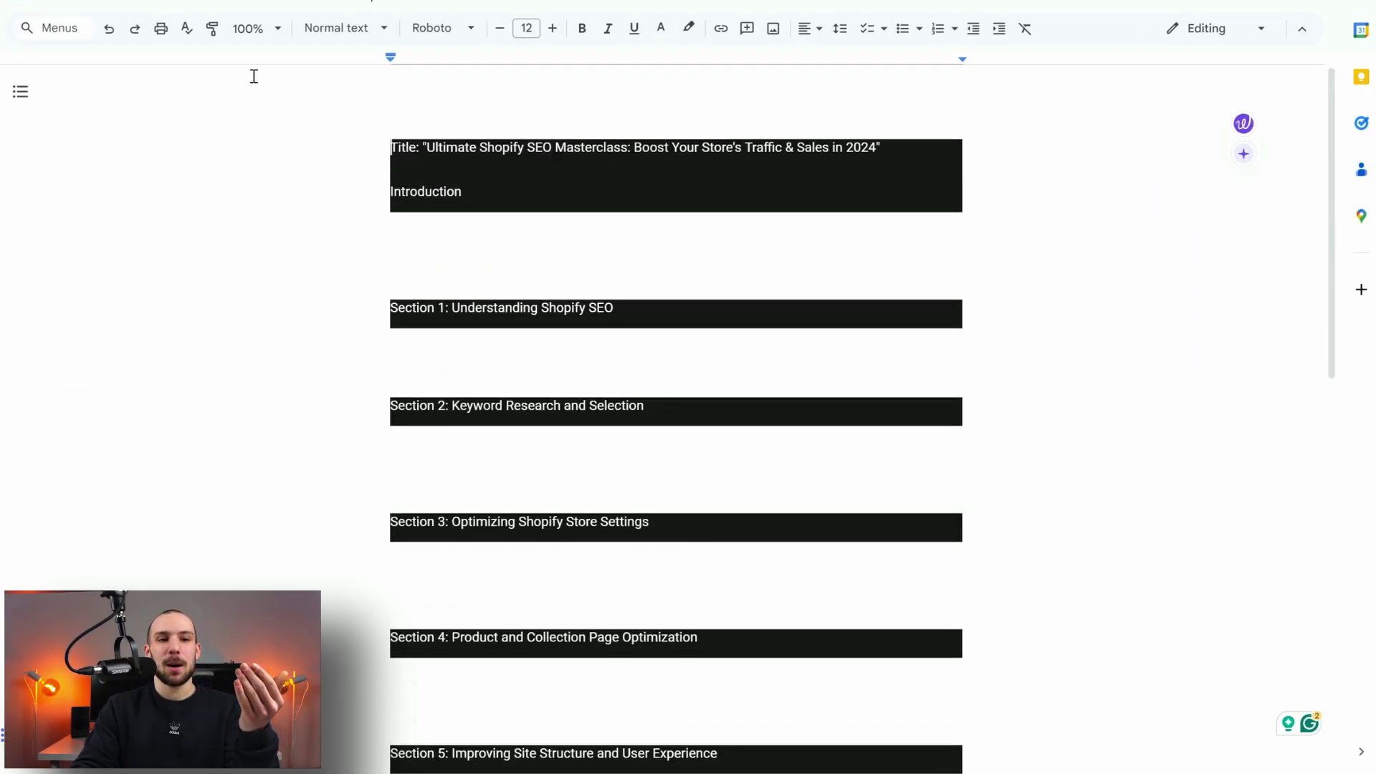
pyautogui.hotkey('ctrl', 'a')
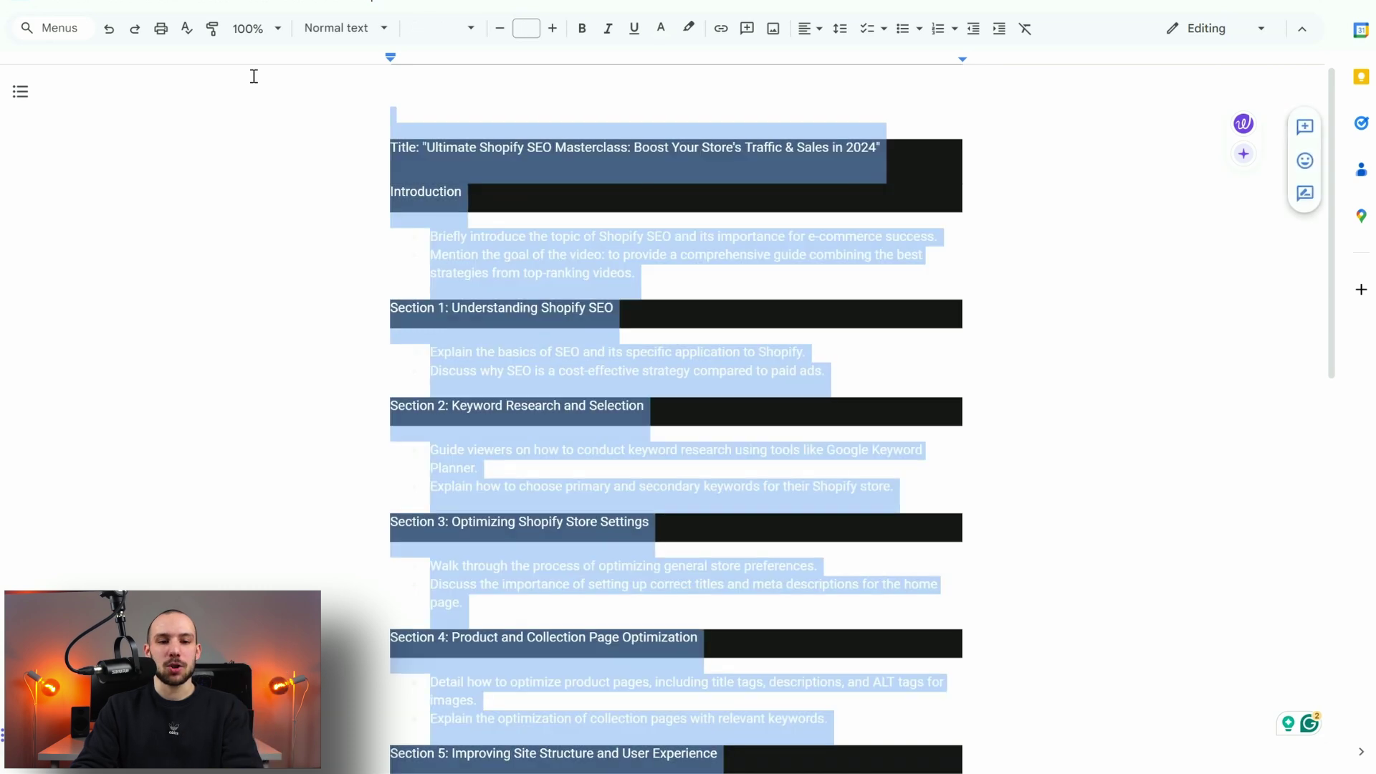
pyautogui.click(660, 28)
pyautogui.click(665, 59)
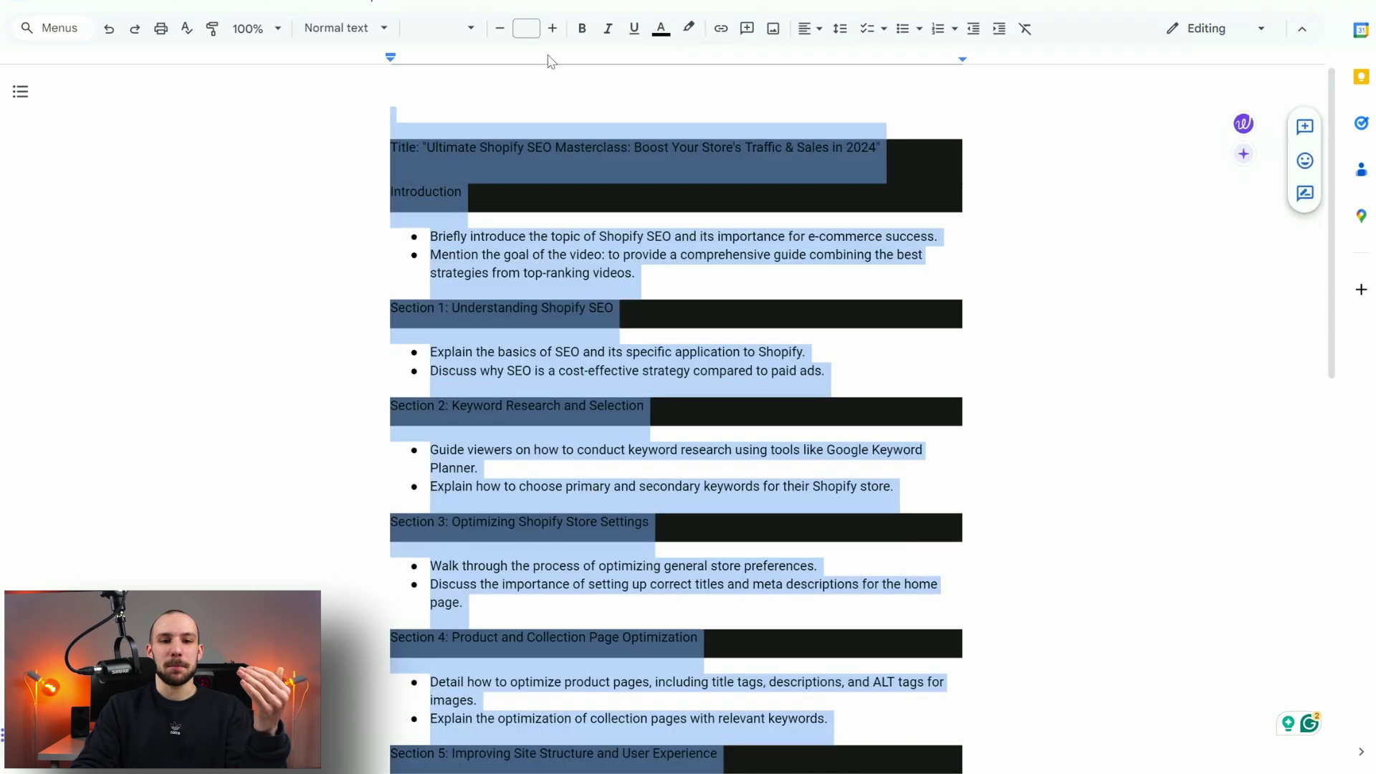
# Step: Set the paragraph background color to None in Borders and shading, removing the heading shading
pyautogui.click(192, 3)
pyautogui.moveTo(412, 63)
pyautogui.click(470, 65)
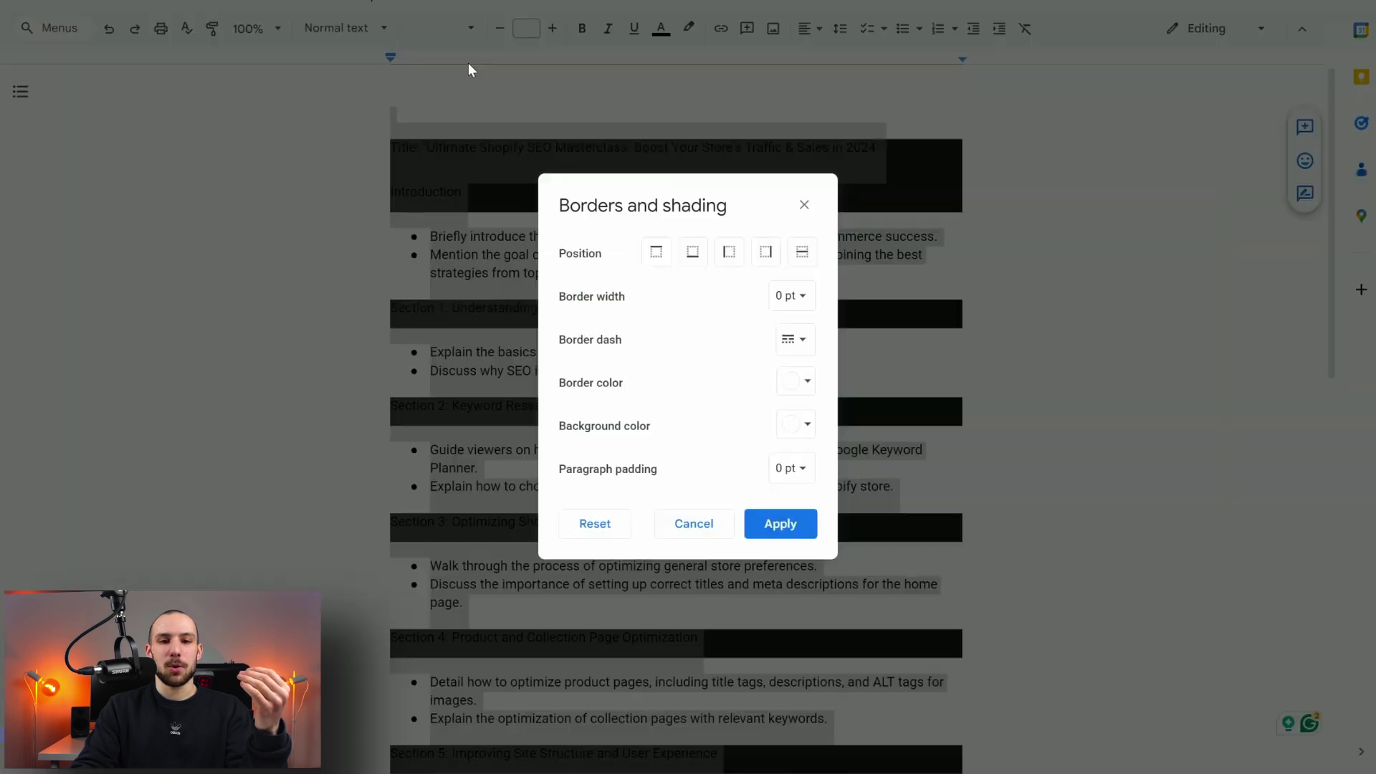
pyautogui.click(789, 440)
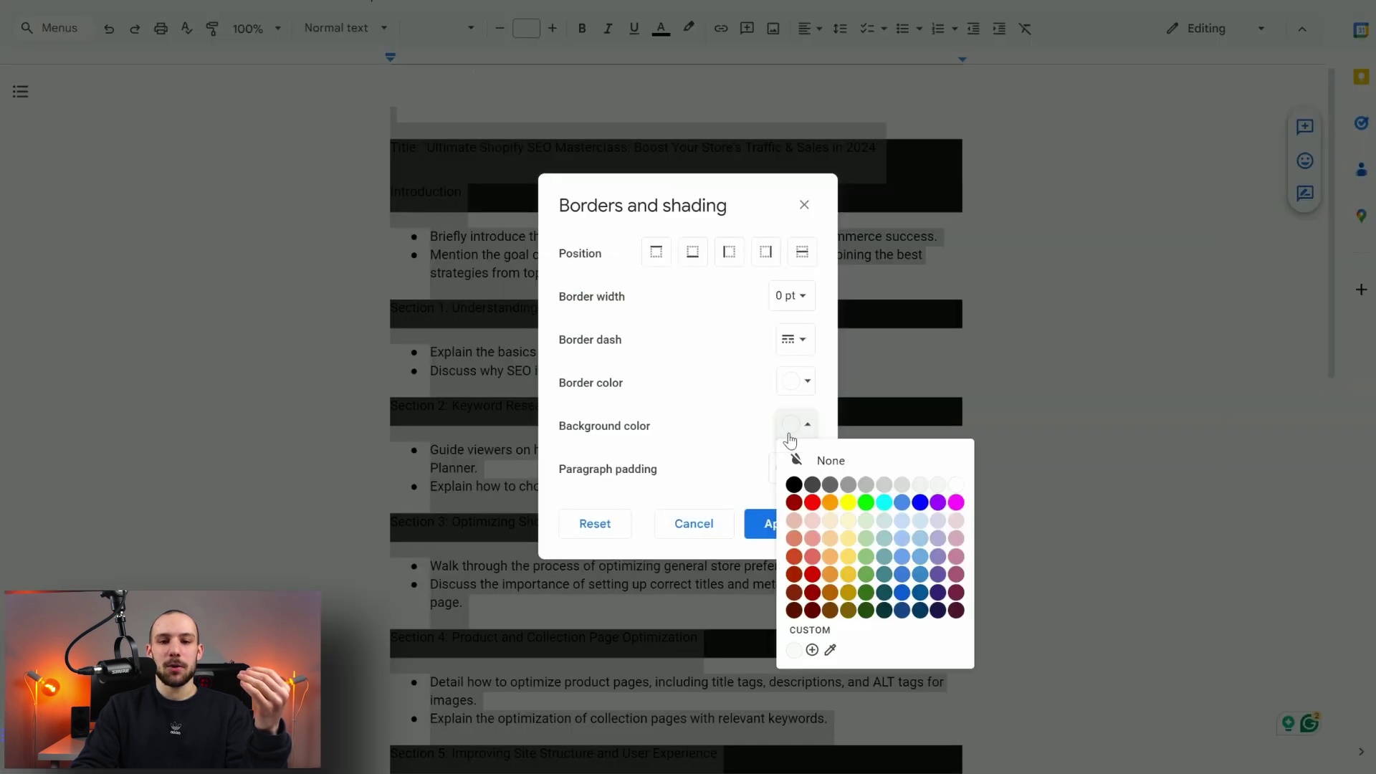
pyautogui.click(809, 458)
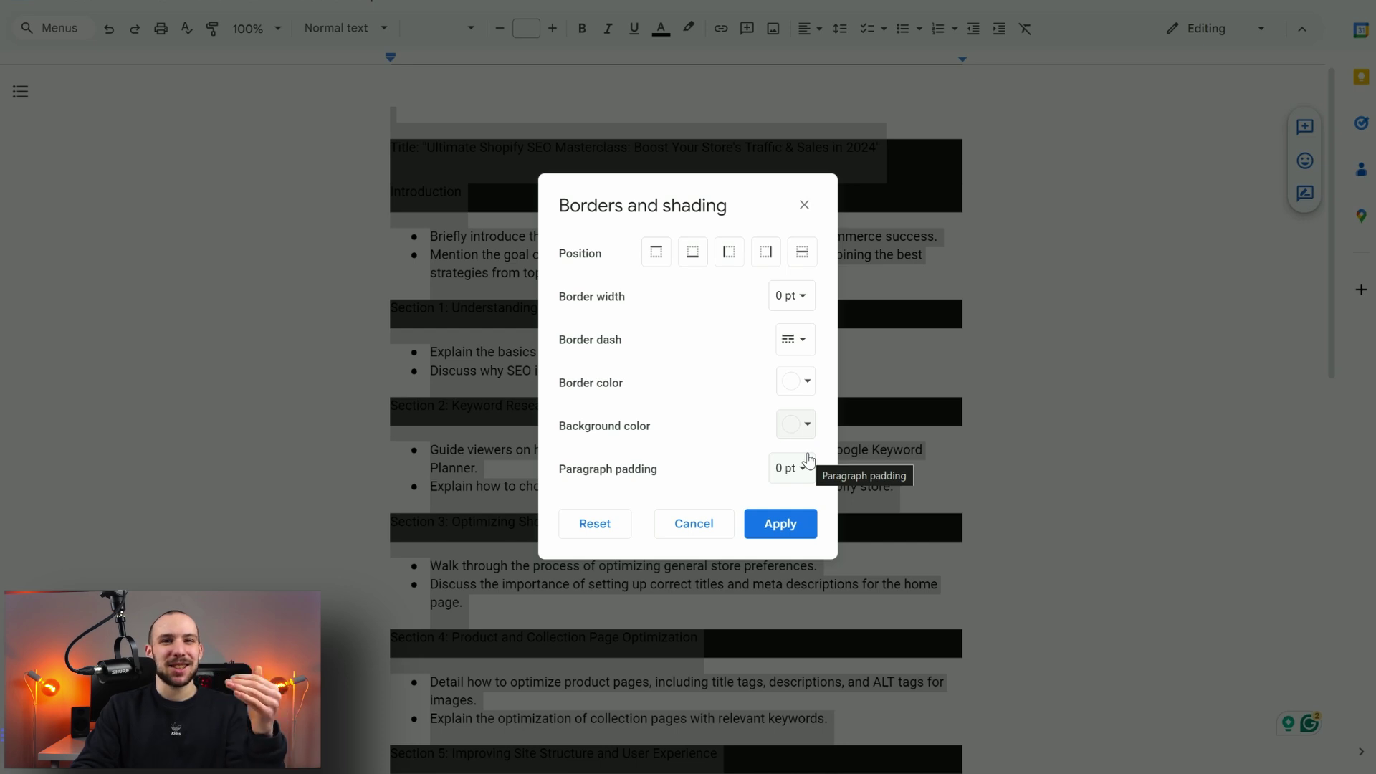
pyautogui.click(775, 539)
pyautogui.click(775, 532)
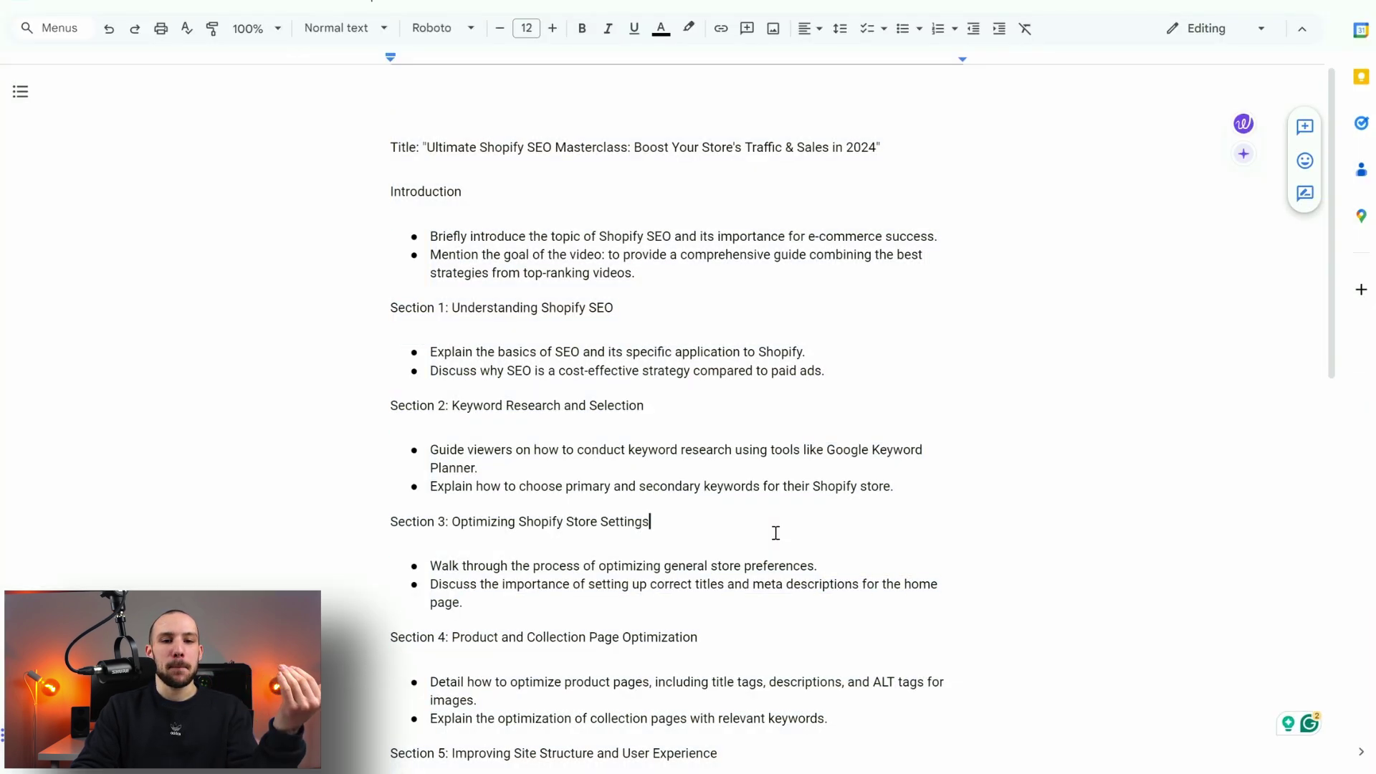
pyautogui.scroll(-10, 776, 533)
# Step: Select the Section 5 bullet about mobile-friendly, responsive design
pyautogui.scroll(5, 774, 531)
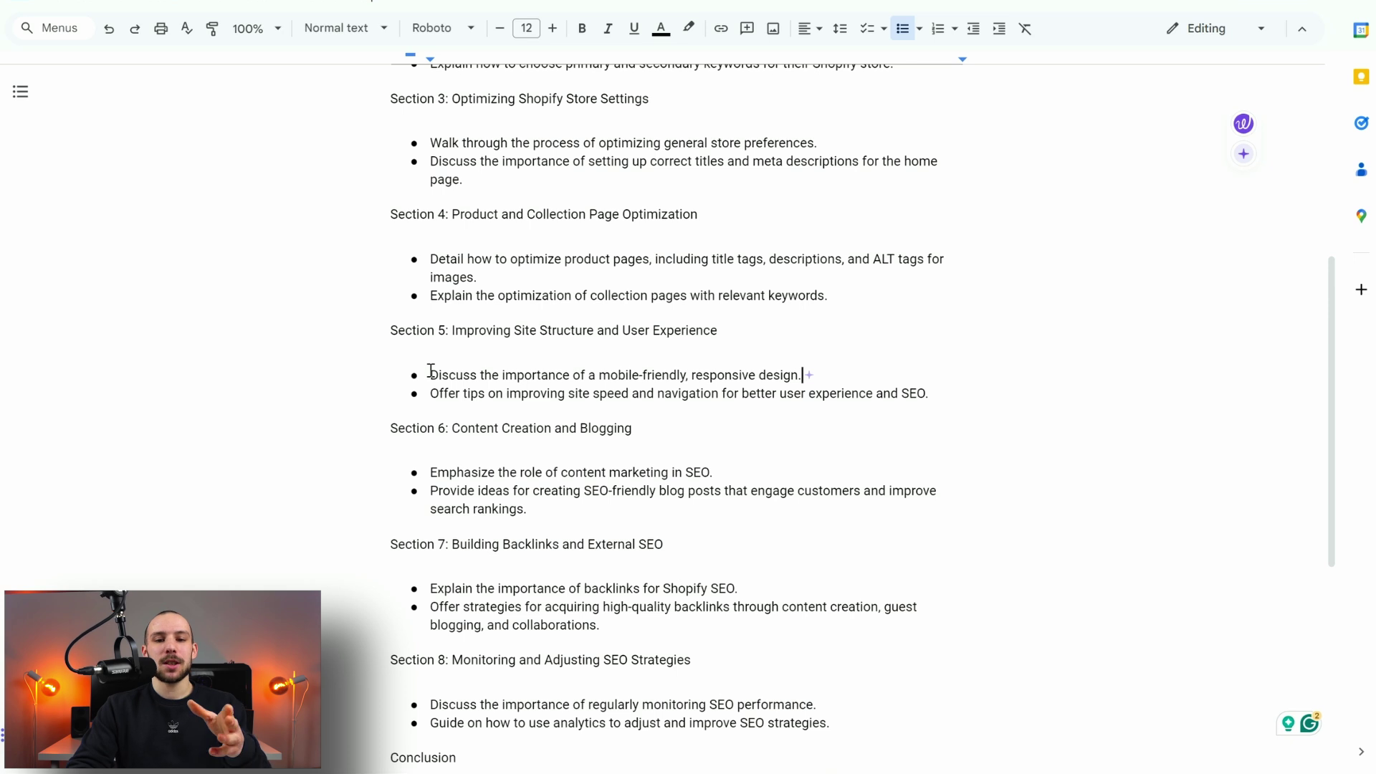
pyautogui.moveTo(418, 375); pyautogui.dragTo(772, 380)
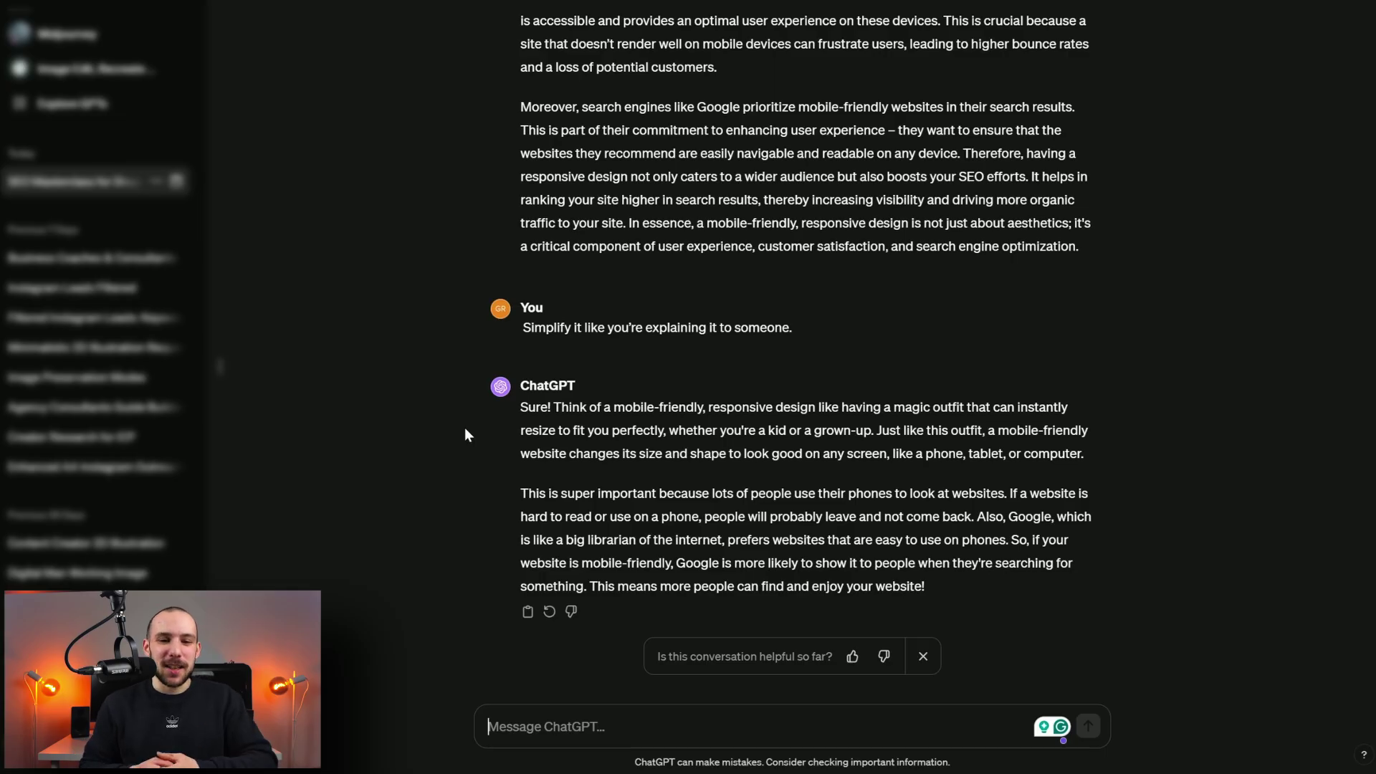
# Step: Scroll up to reread ChatGPT's detailed and simplified mobile-friendly design explanations
pyautogui.scroll(2, 466, 433)
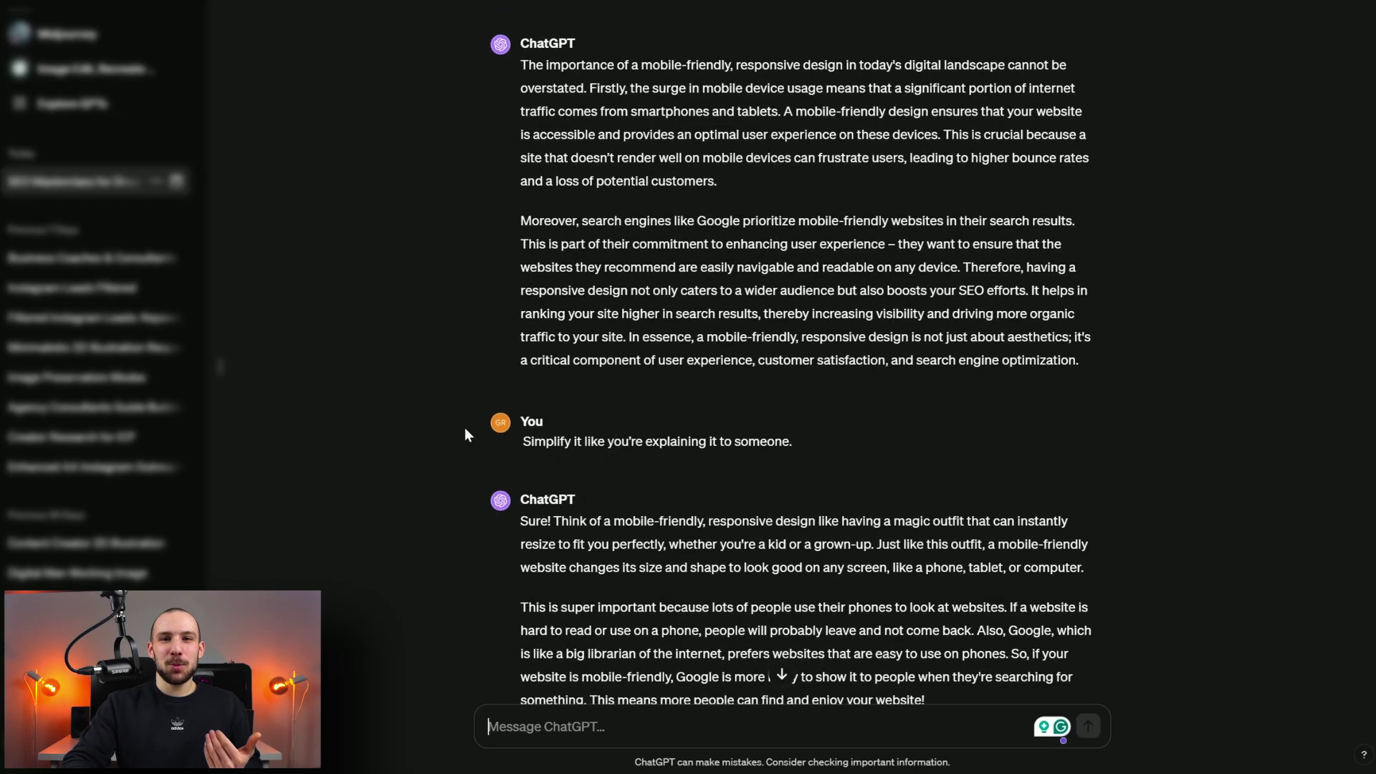